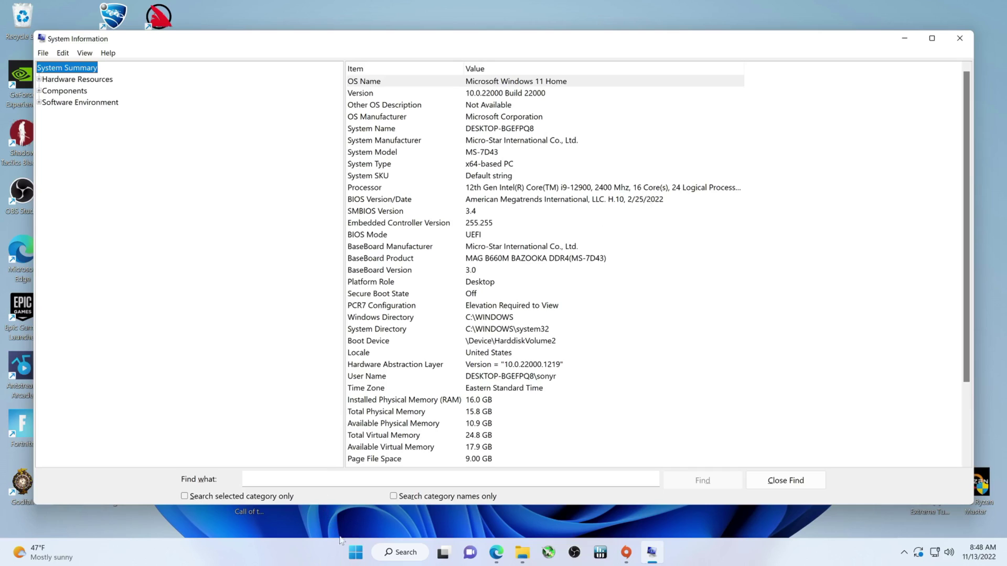
Bring up System Information through Windows search to check the motherboard model and BIOS version, and minimize its window
click(404, 553)
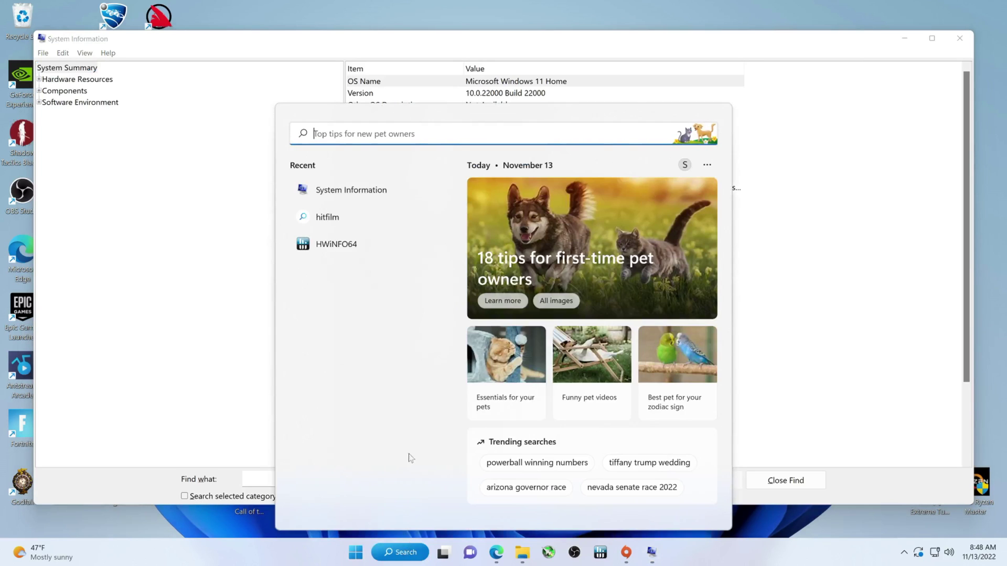
click(353, 202)
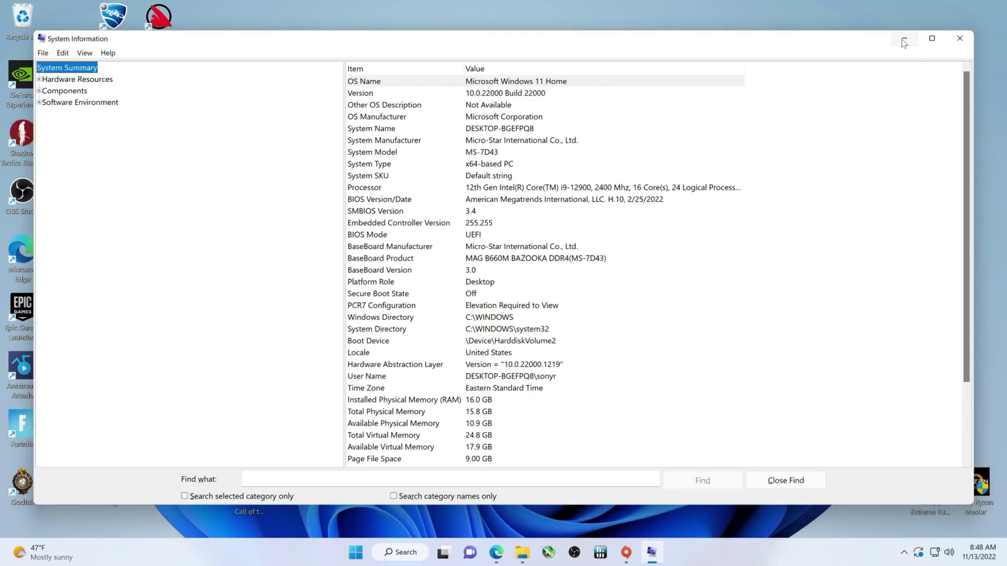
click(904, 41)
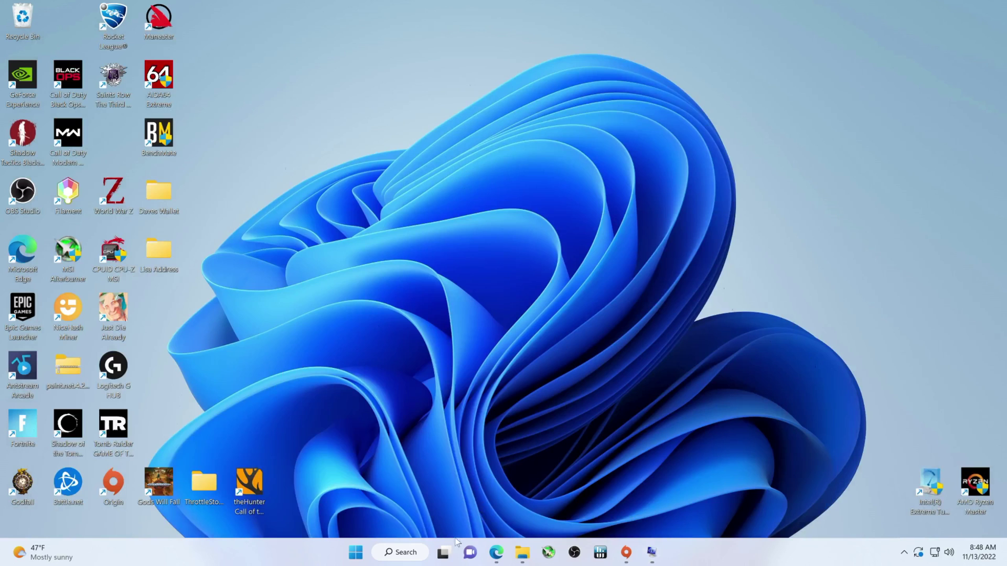
Switch to Microsoft Edge and open MSI's MAG B660M BAZOOKA DDR4 product page from the Google results for "msi mag b660m bazooka"
click(496, 552)
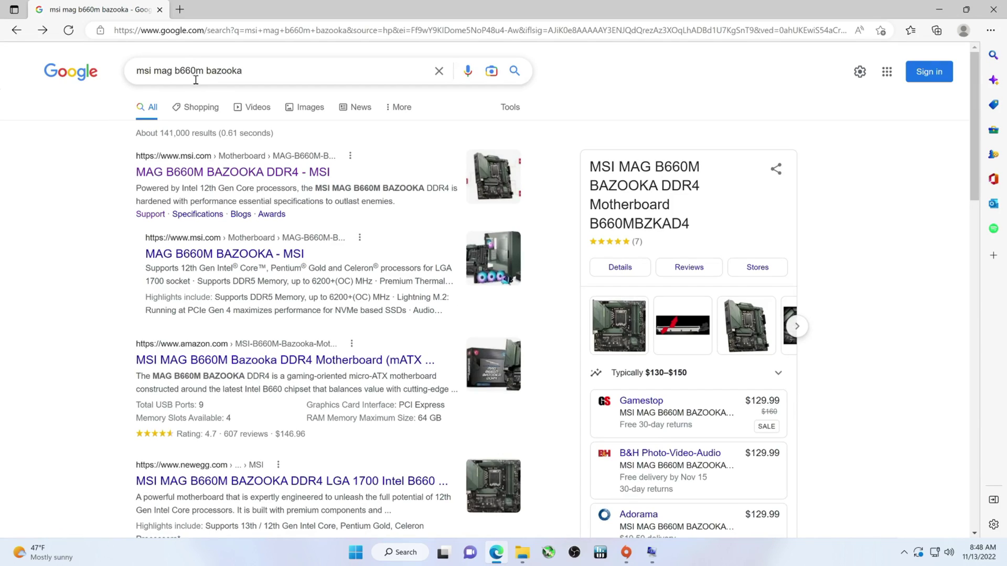
drag(197, 71, 203, 70)
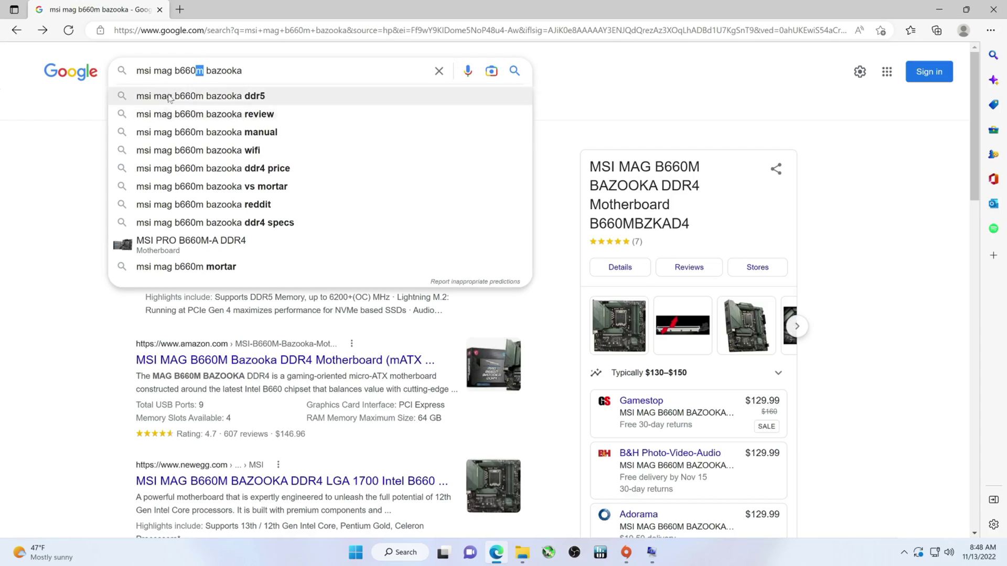
click(110, 134)
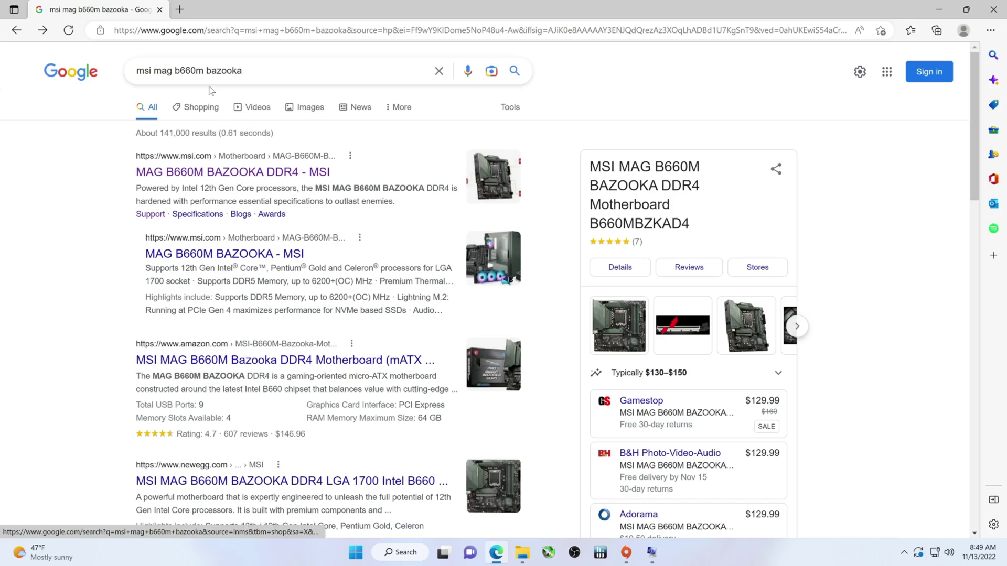
click(271, 178)
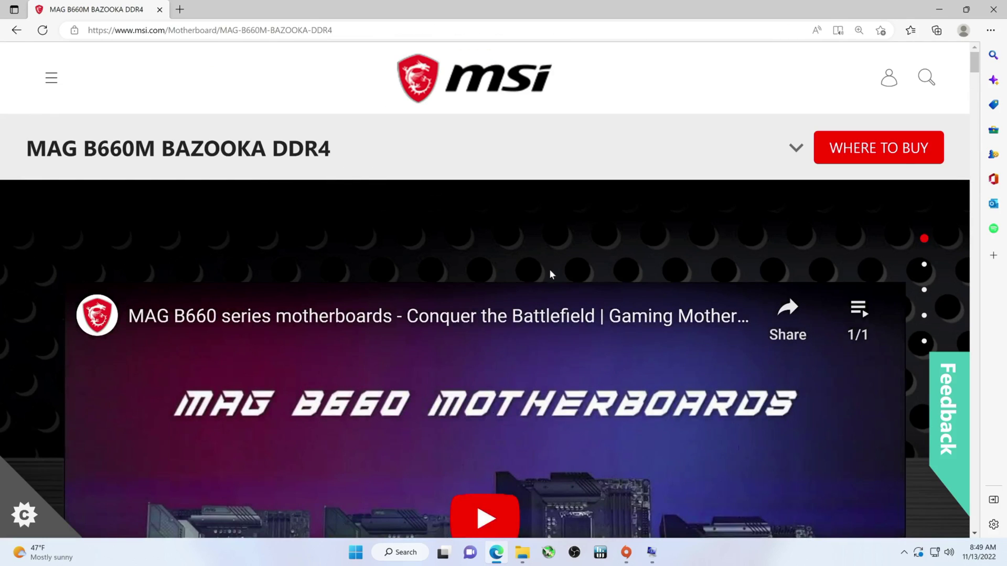
Go to the motherboard's Support page and show its BIOS downloads
scroll(549, 275, down, 1)
scroll(542, 275, up, 1)
click(794, 151)
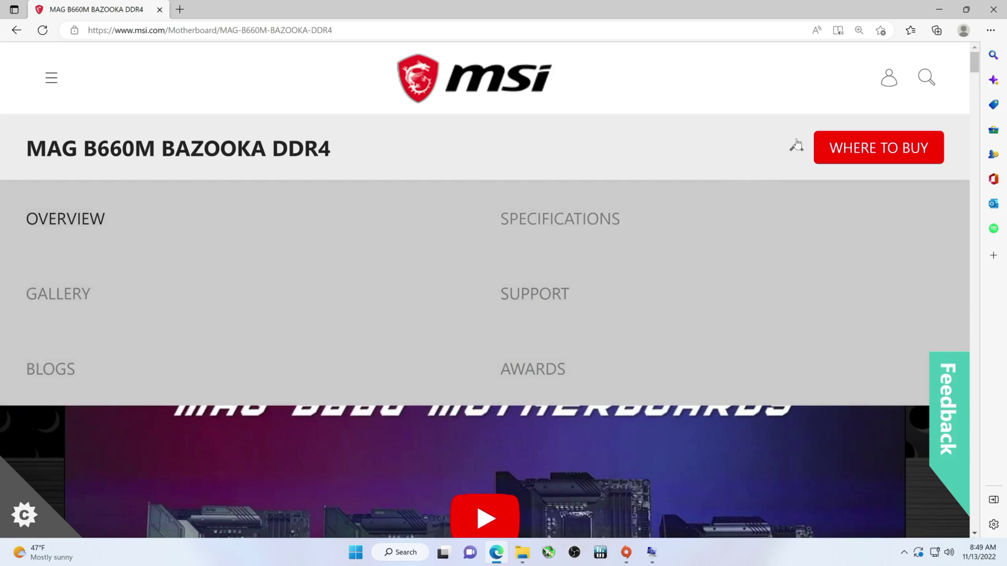
click(533, 298)
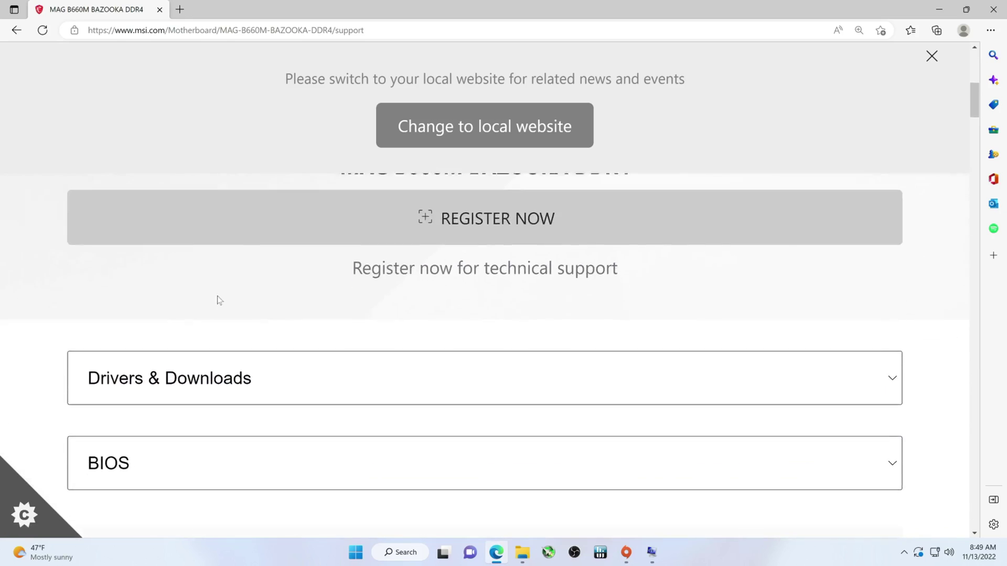
click(110, 383)
click(110, 383)
click(51, 382)
Examine the release dates and descriptions of BIOS versions 7D43vH91, 7D43vH8, 7D43vH7 and 7D43vH3
scroll(51, 382, down, 5)
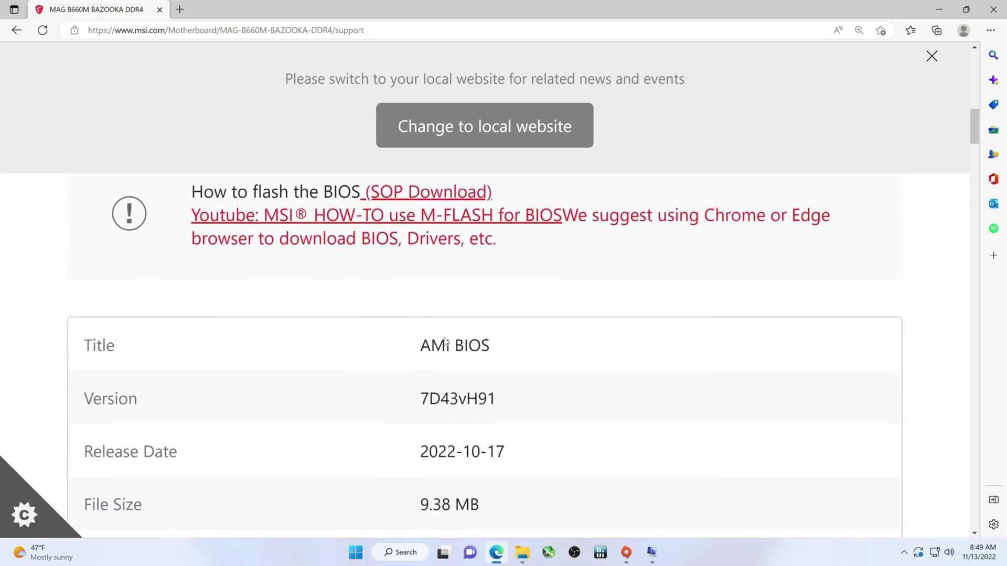
scroll(423, 364, down, 2)
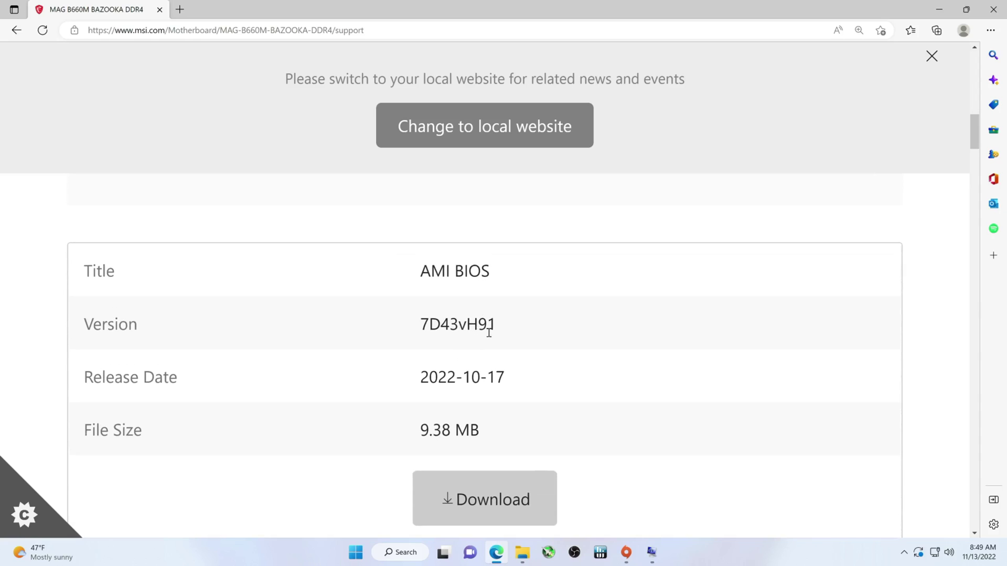
scroll(489, 331, down, 2)
scroll(498, 262, down, 2)
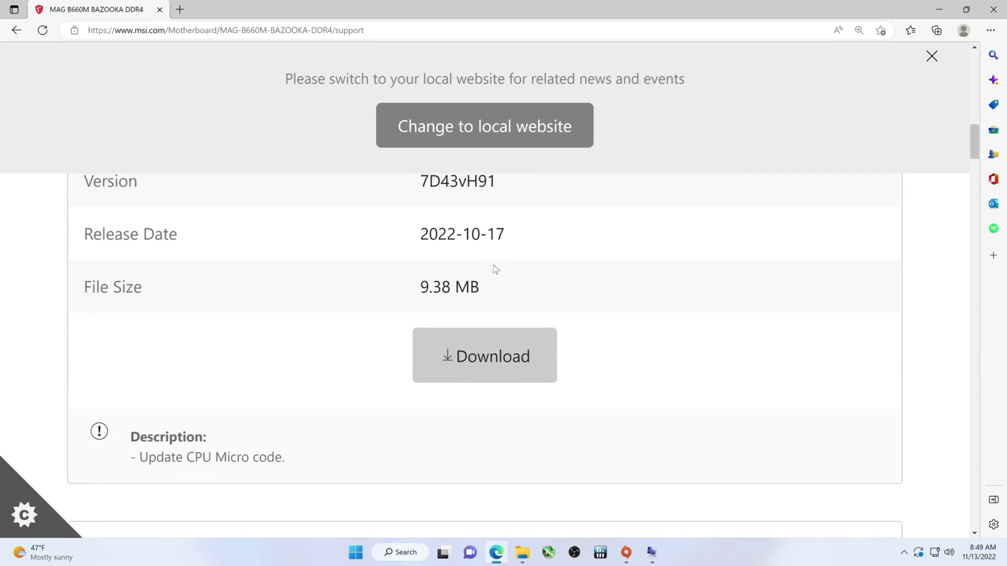
scroll(386, 353, down, 2)
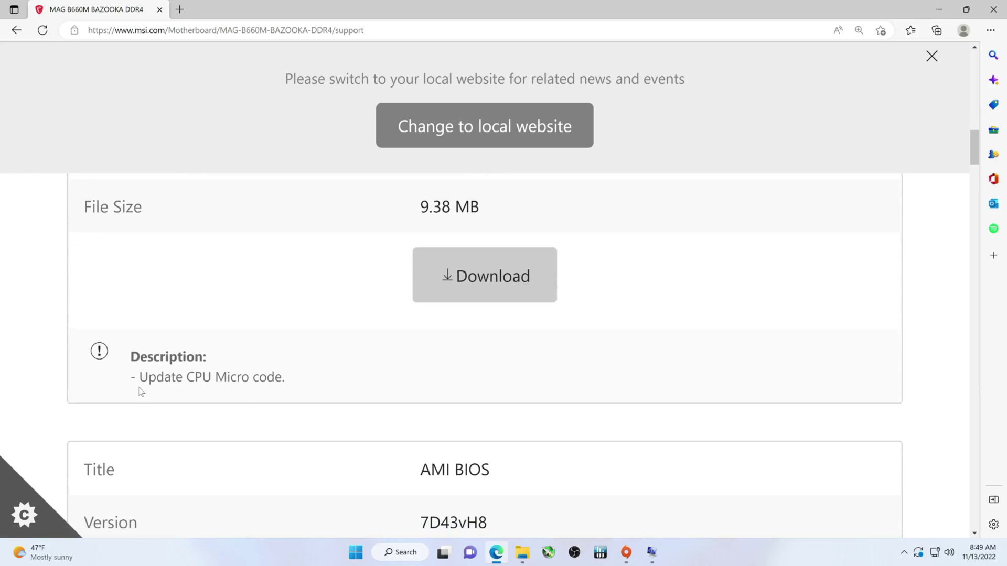
scroll(235, 378, down, 4)
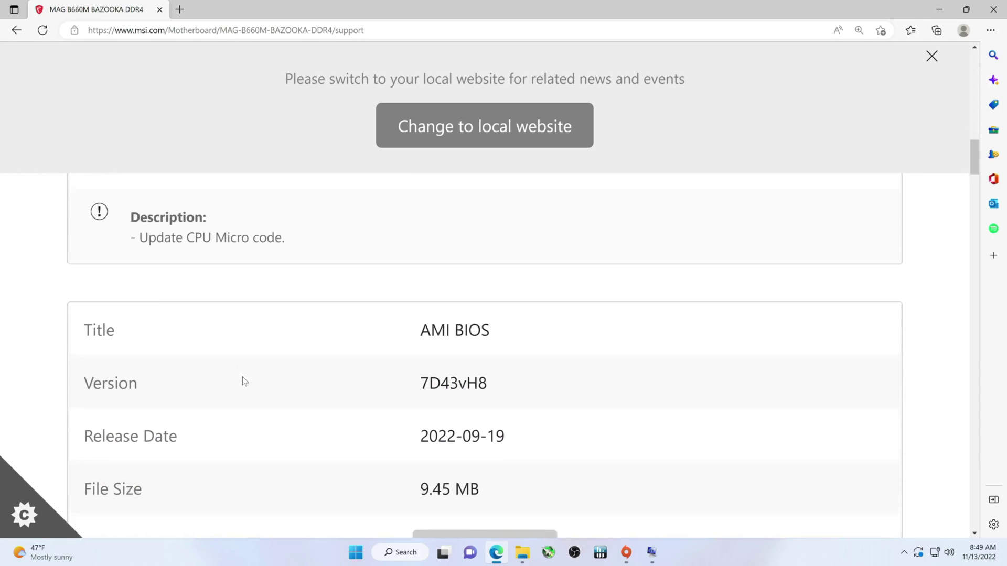
scroll(489, 231, down, 2)
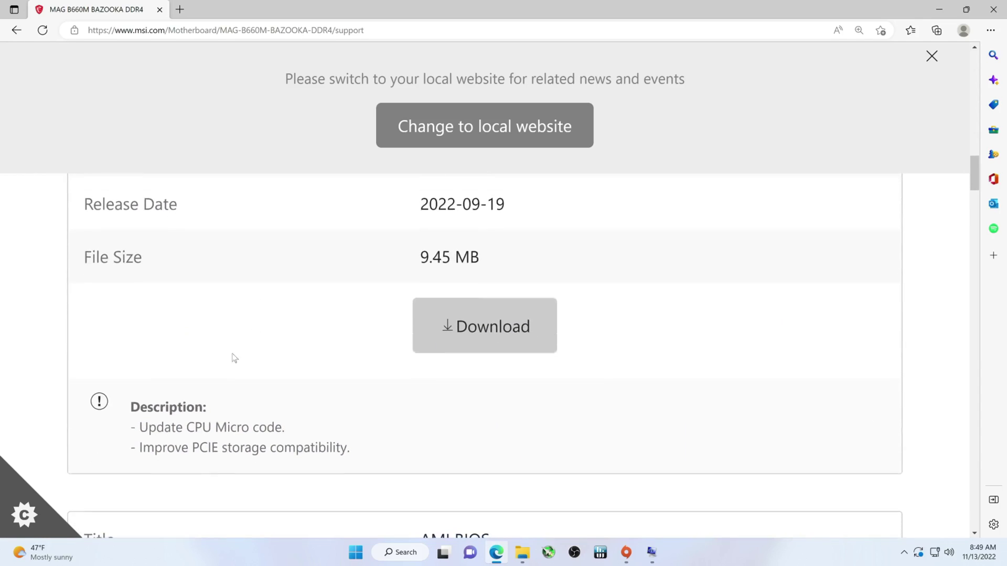
scroll(204, 462, down, 5)
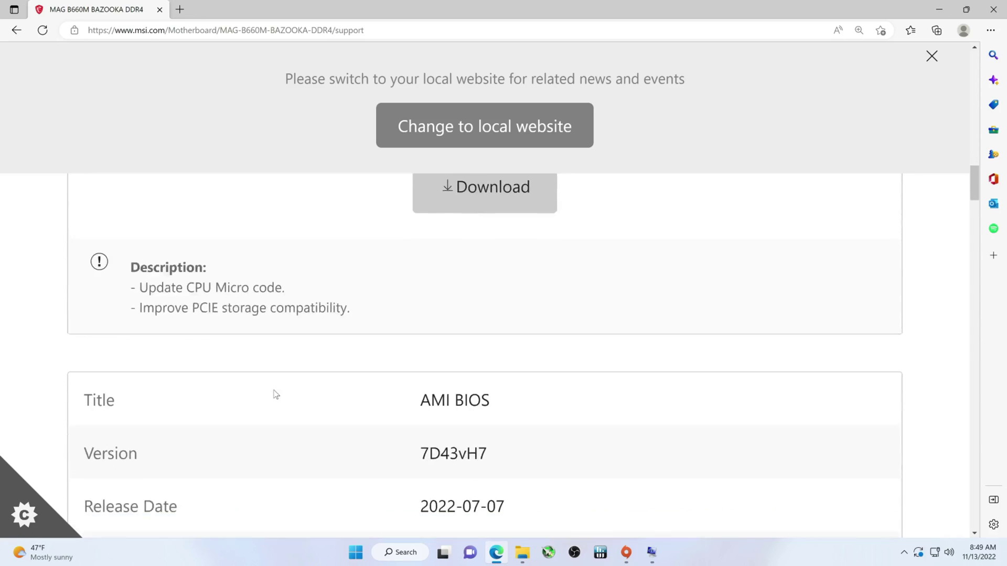
scroll(310, 417, down, 3)
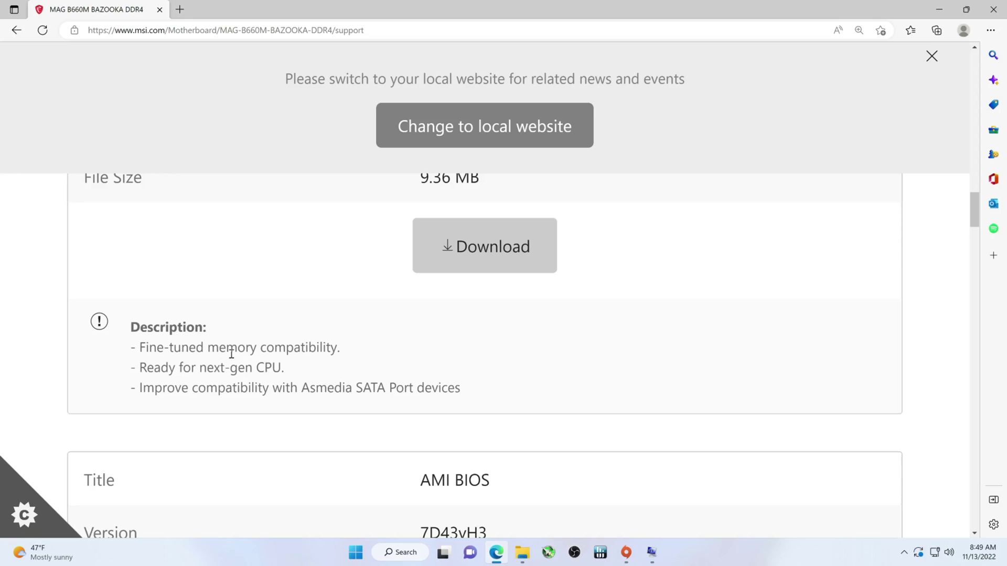
scroll(287, 361, up, 4)
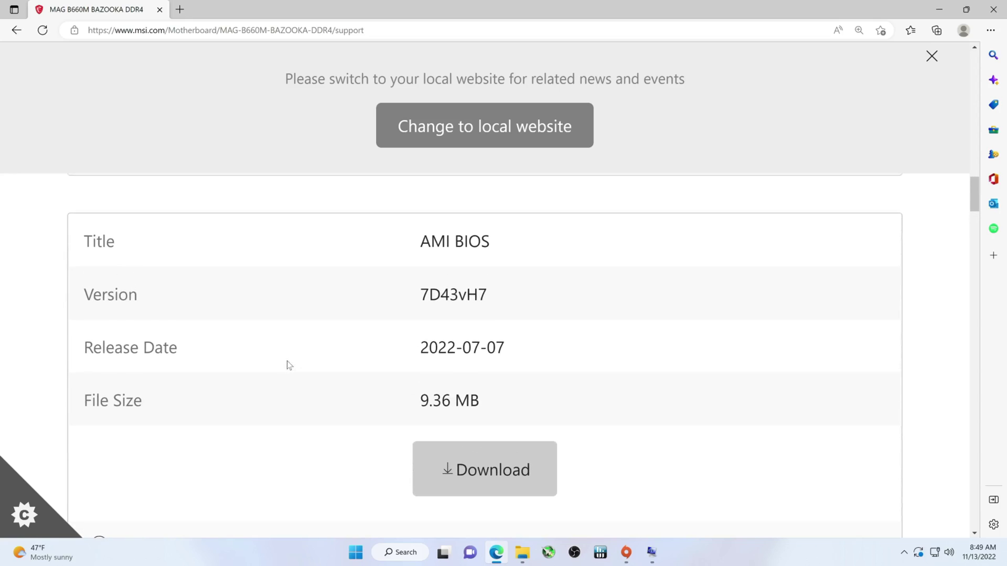
scroll(593, 223, down, 1)
scroll(389, 360, down, 7)
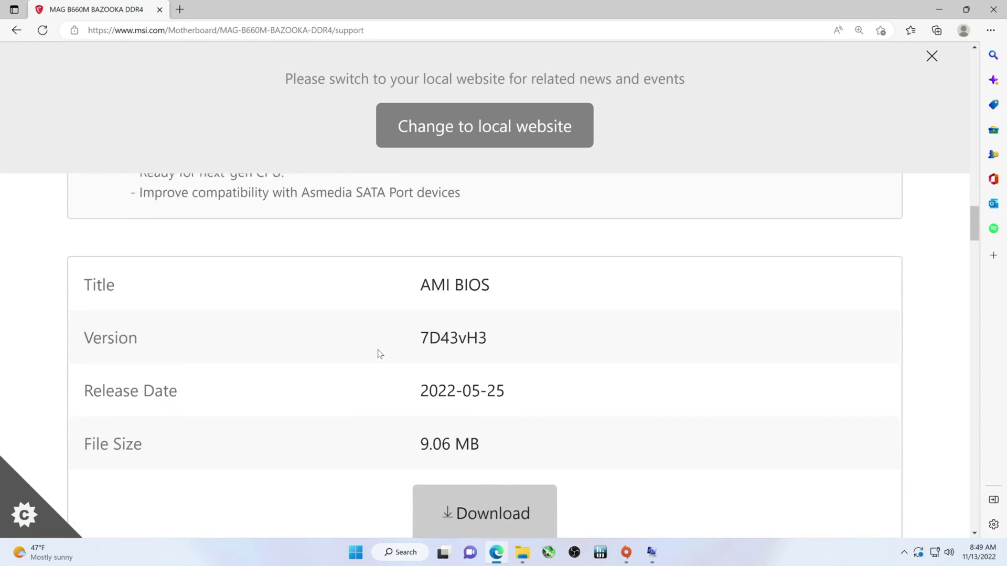
scroll(324, 393, down, 3)
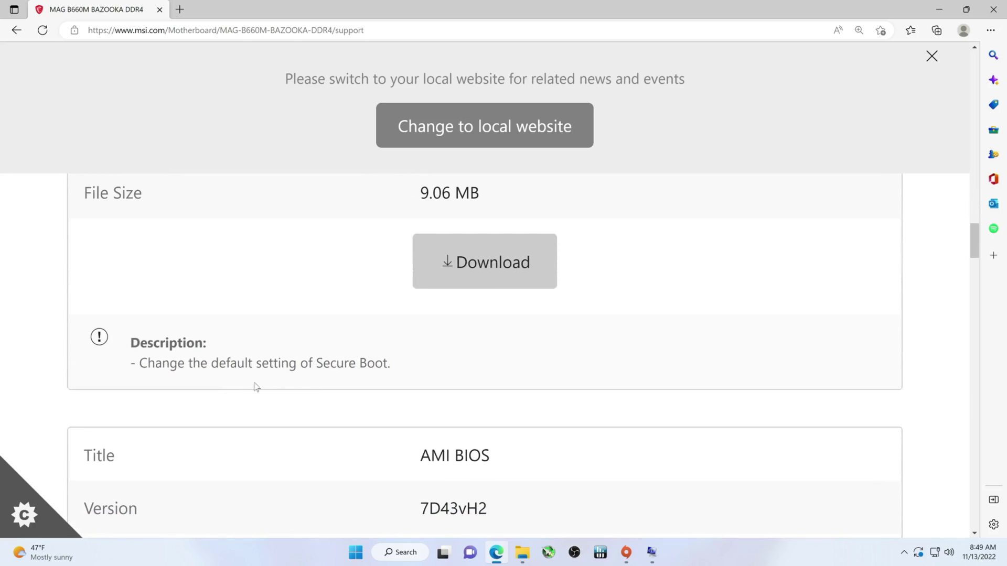
Examine the release dates and descriptions of the older BIOS versions 7D43vH2, 7D43vH1 and 7D42vH0
scroll(353, 376, down, 6)
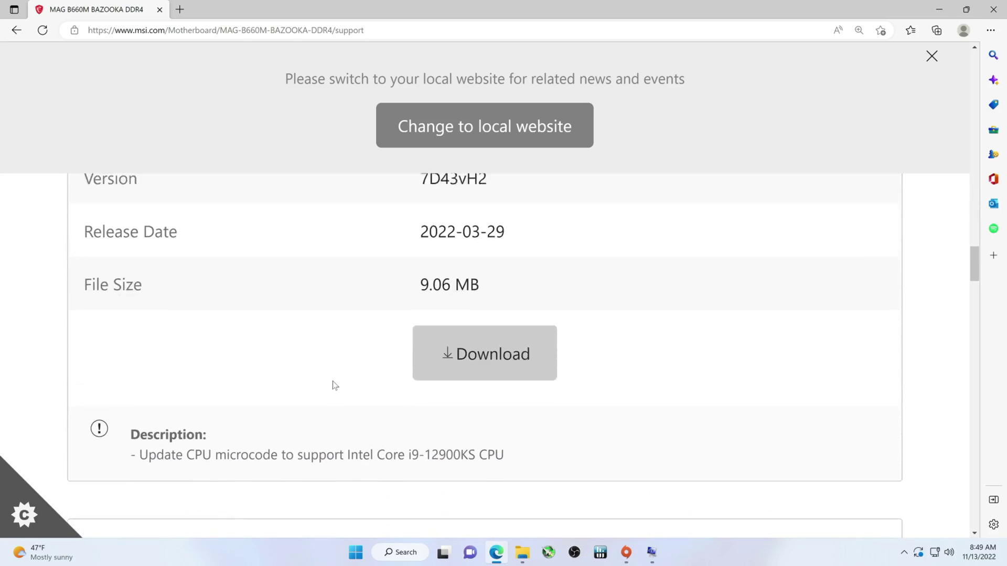
scroll(307, 417, up, 2)
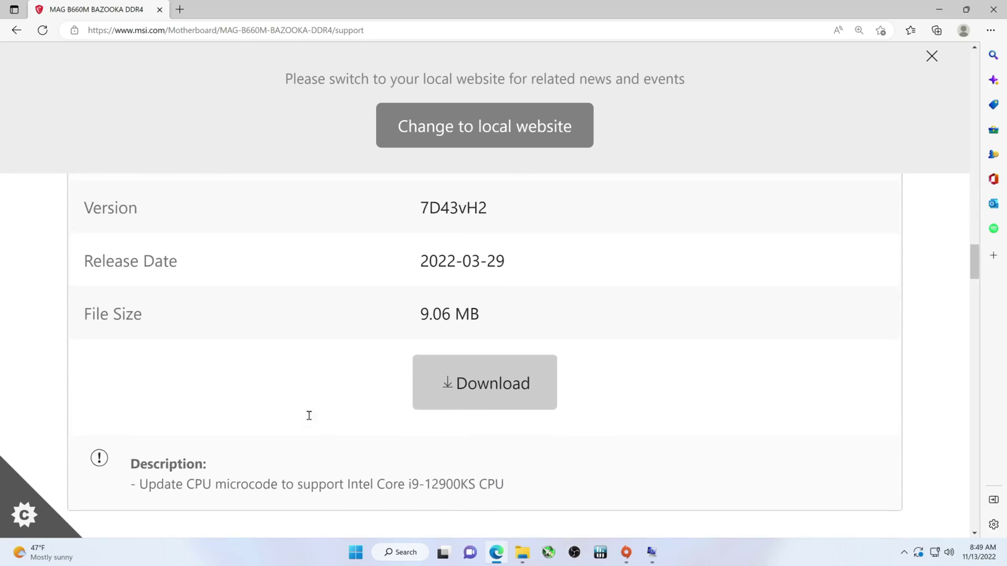
scroll(386, 426, up, 2)
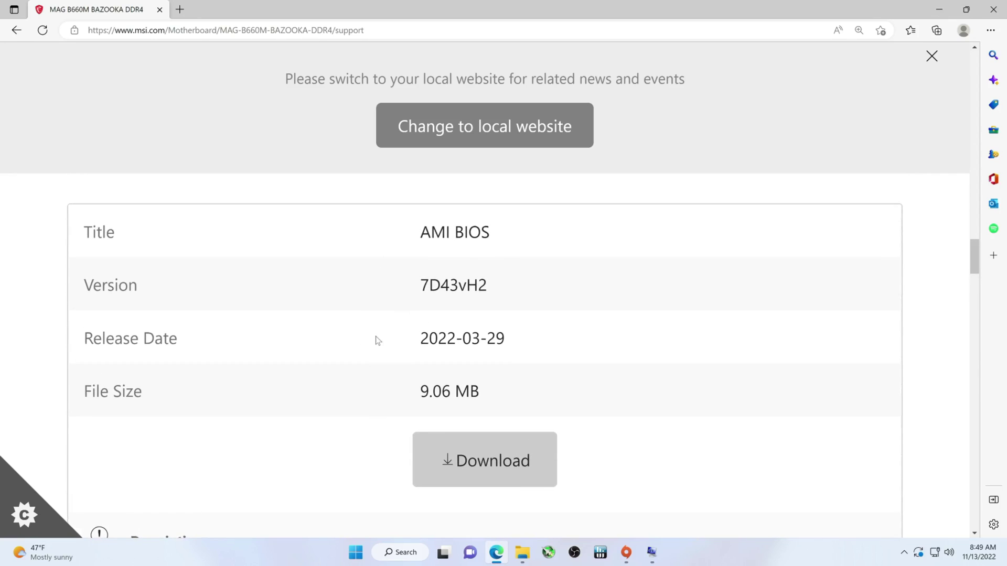
scroll(367, 391, down, 4)
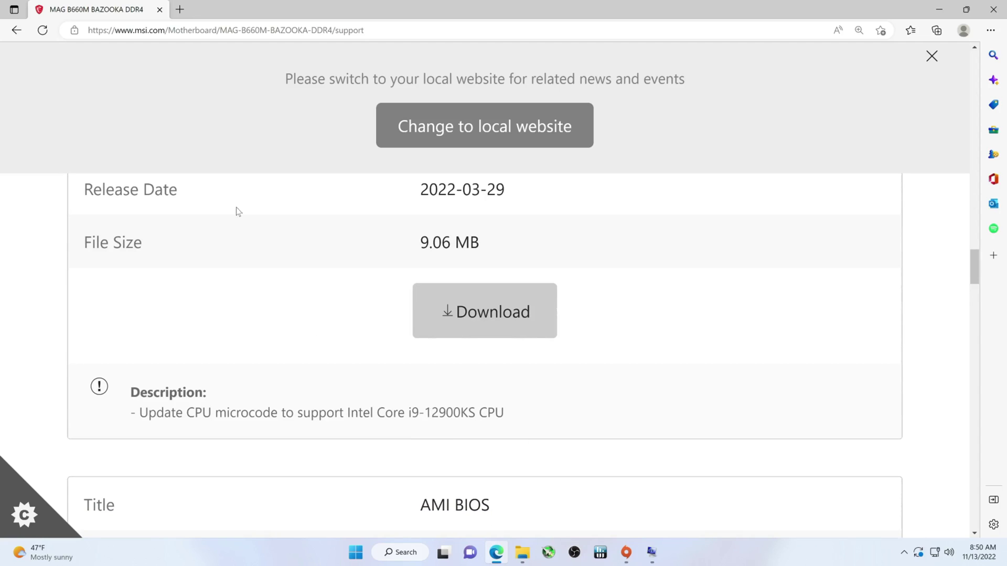
scroll(265, 290, up, 6)
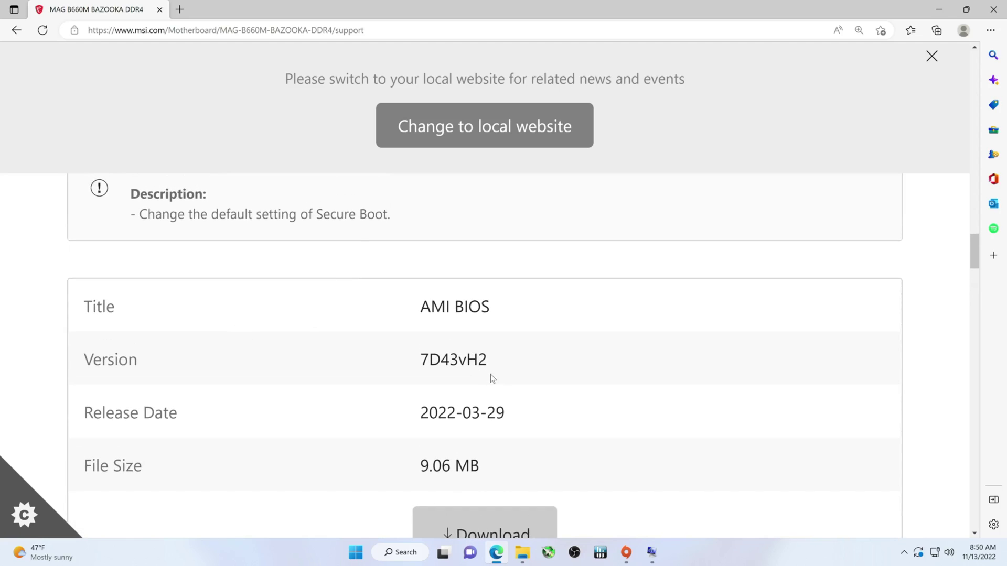
scroll(358, 379, down, 12)
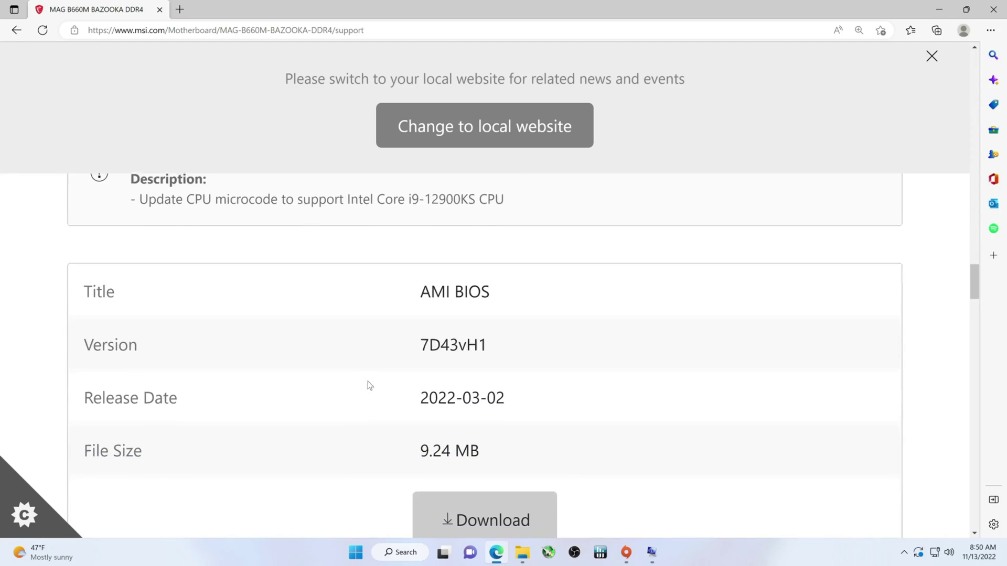
scroll(411, 364, down, 6)
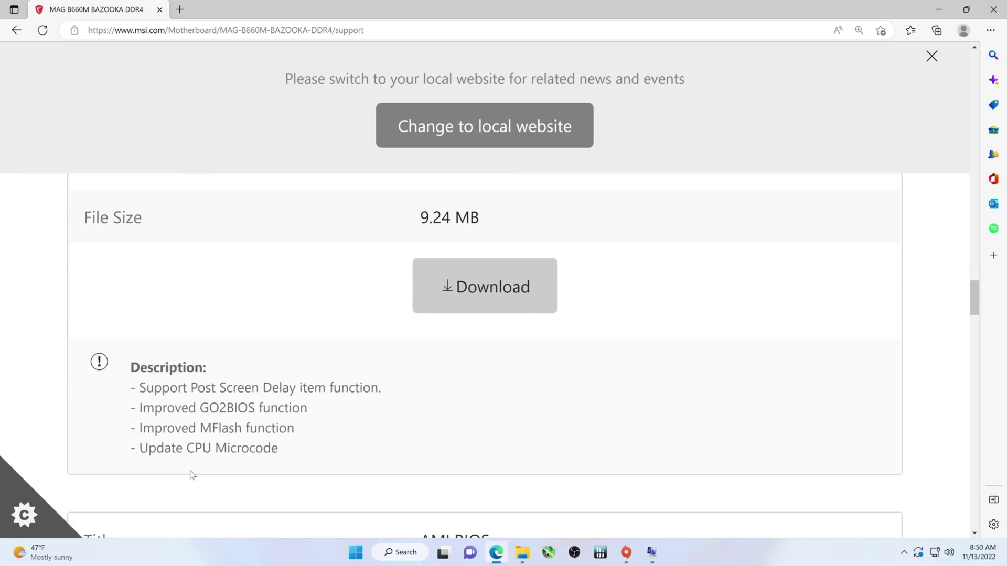
scroll(197, 415, down, 6)
scroll(194, 241, up, 2)
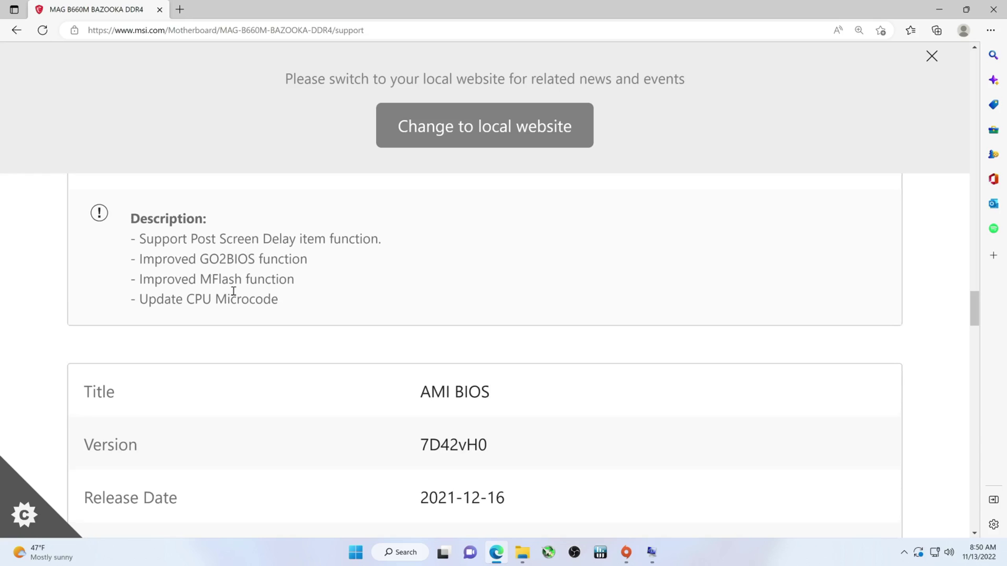
scroll(233, 291, down, 4)
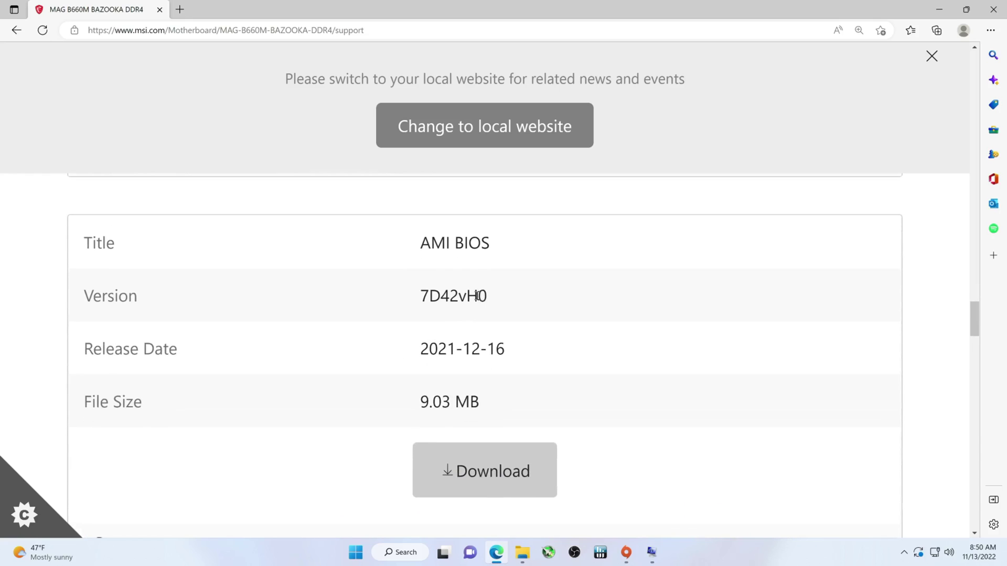
scroll(478, 295, down, 6)
scroll(220, 360, up, 2)
Return to the newest BIOS entry, 7D43vH91, and compare its details and download option with the preceding 7D43vH8 release
scroll(249, 362, up, 20)
scroll(252, 346, up, 15)
scroll(255, 355, down, 3)
scroll(255, 356, down, 6)
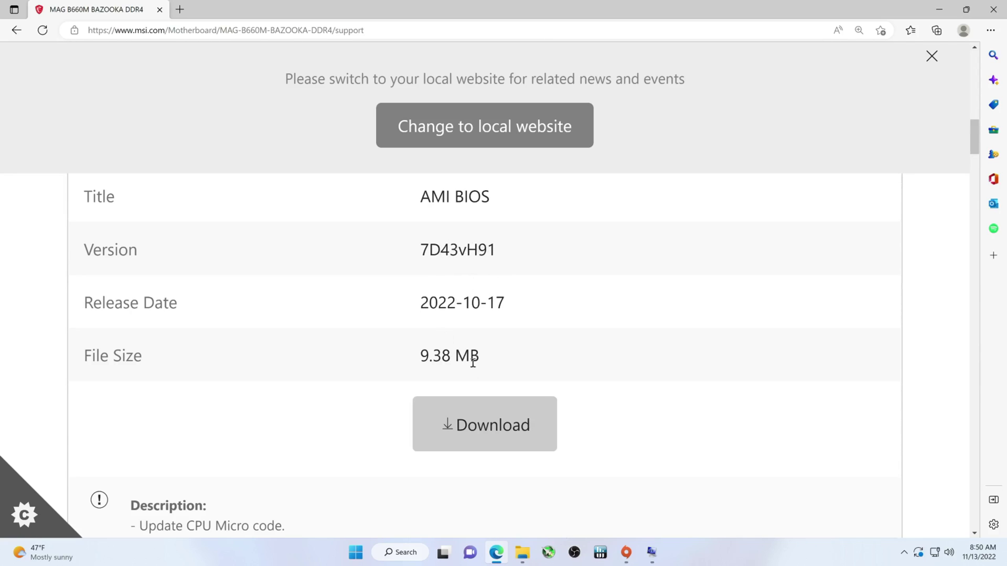
scroll(374, 339, down, 5)
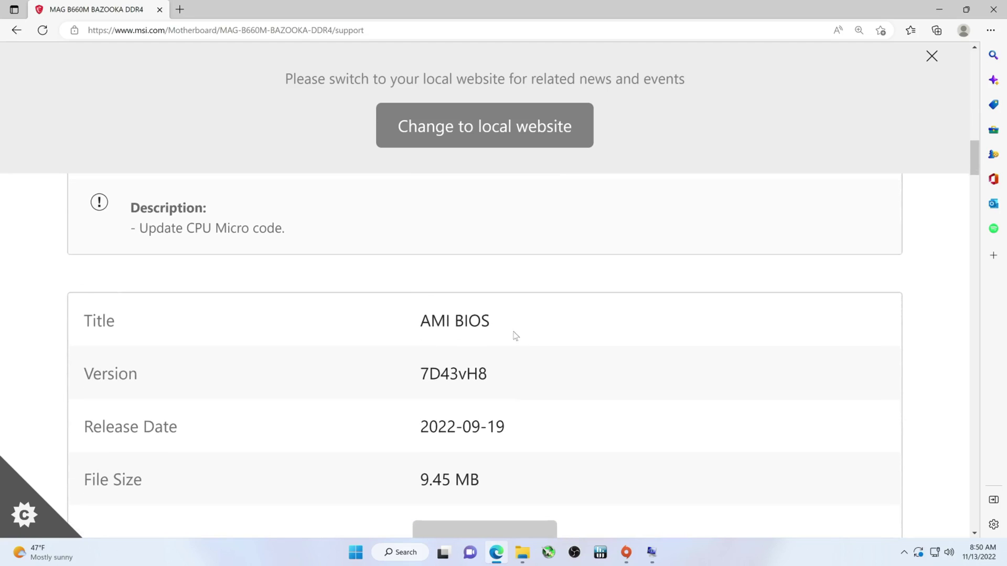
scroll(359, 355, down, 5)
scroll(344, 375, up, 6)
scroll(331, 379, up, 5)
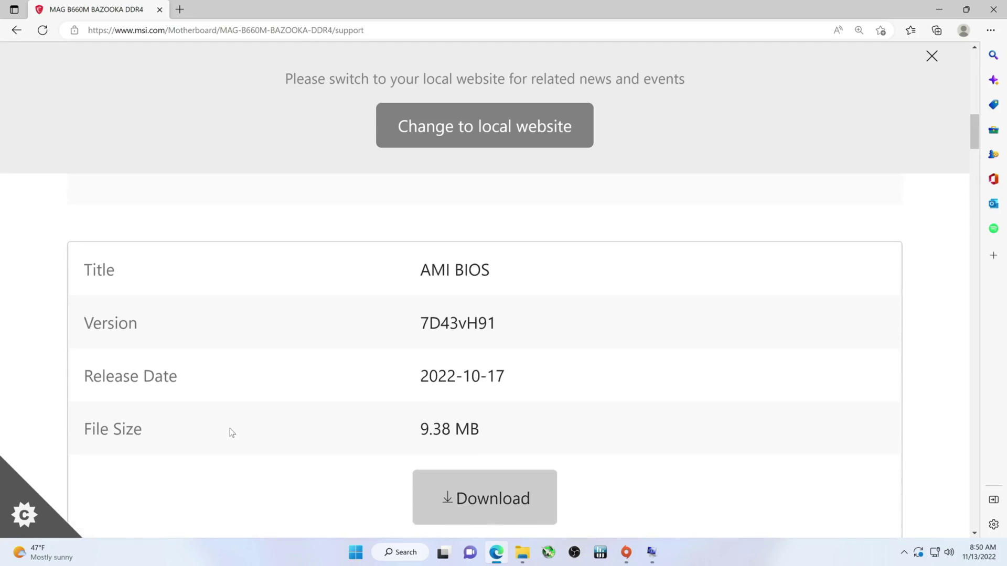
scroll(367, 411, down, 1)
click(478, 422)
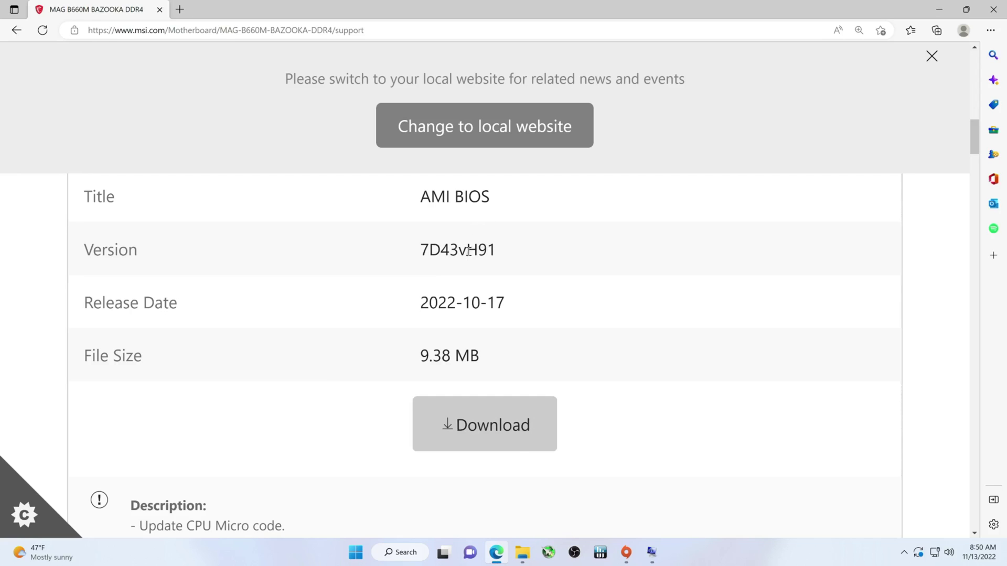
scroll(297, 423, down, 4)
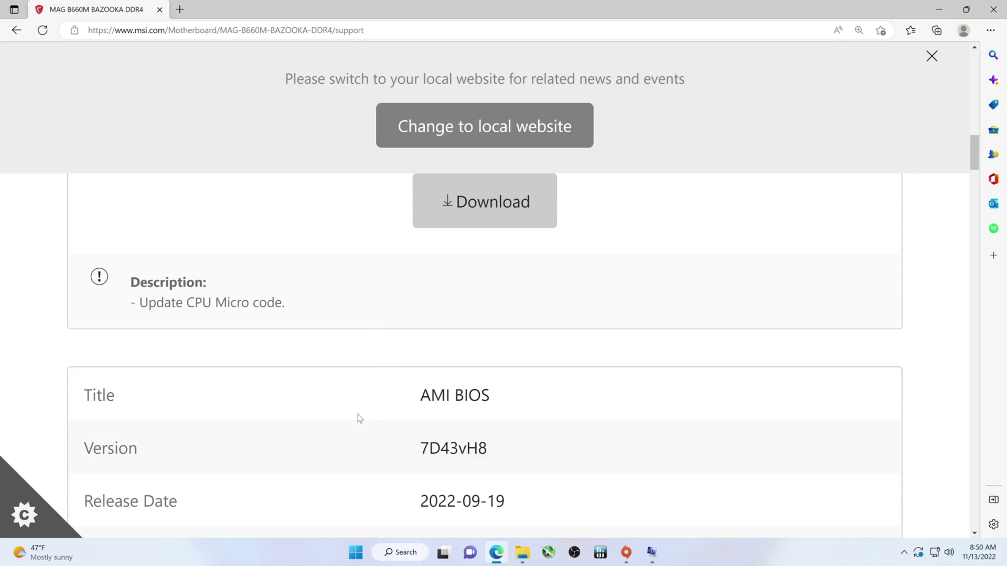
scroll(364, 461, up, 4)
scroll(428, 409, up, 4)
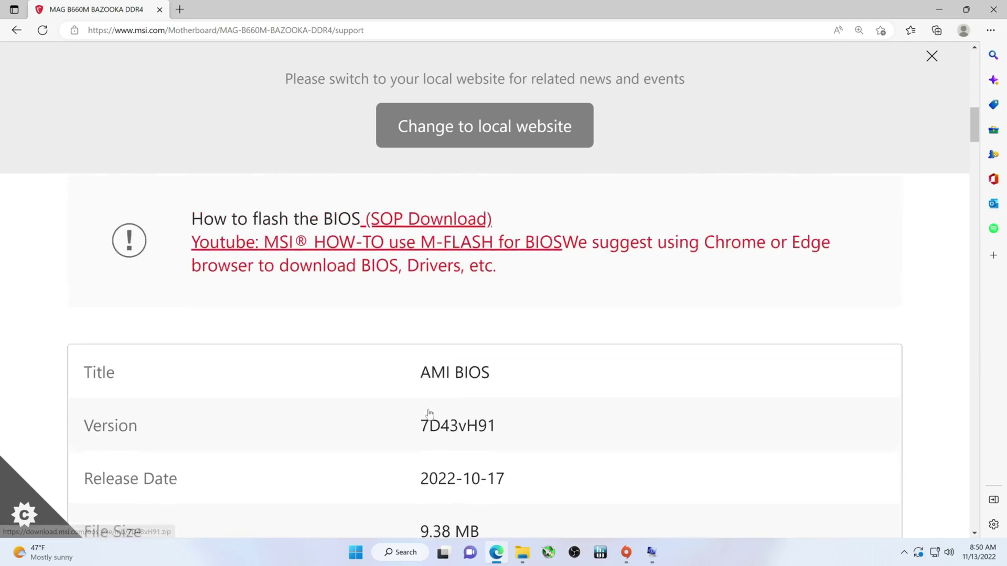
Download the 7D43vH91 BIOS package and show the zip file in its download folder
scroll(413, 396, down, 4)
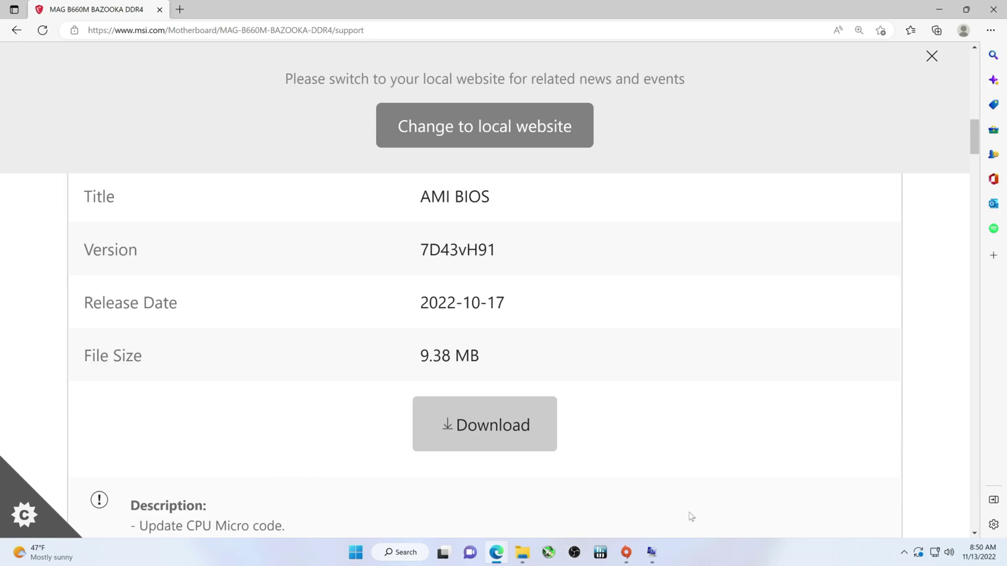
click(458, 433)
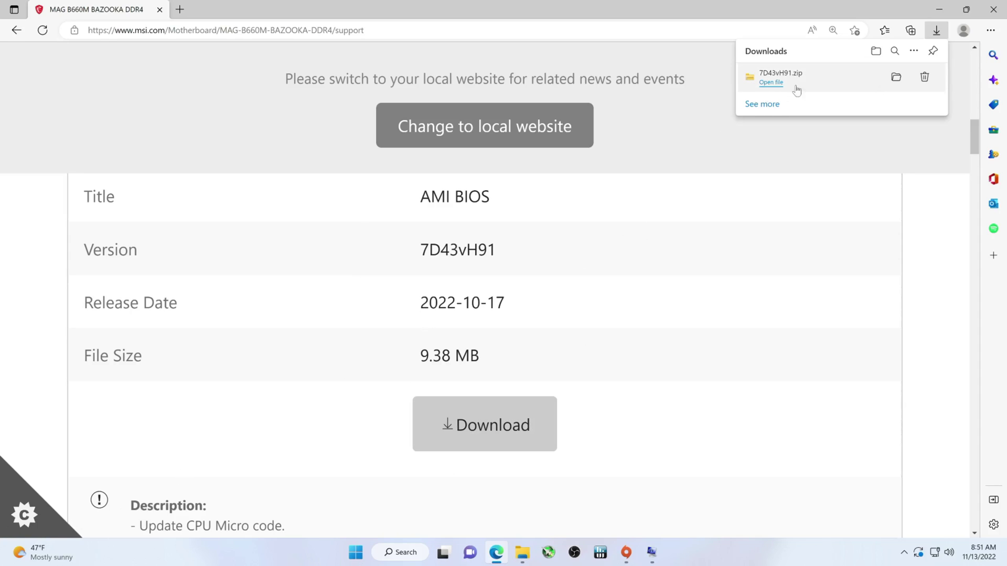
click(895, 77)
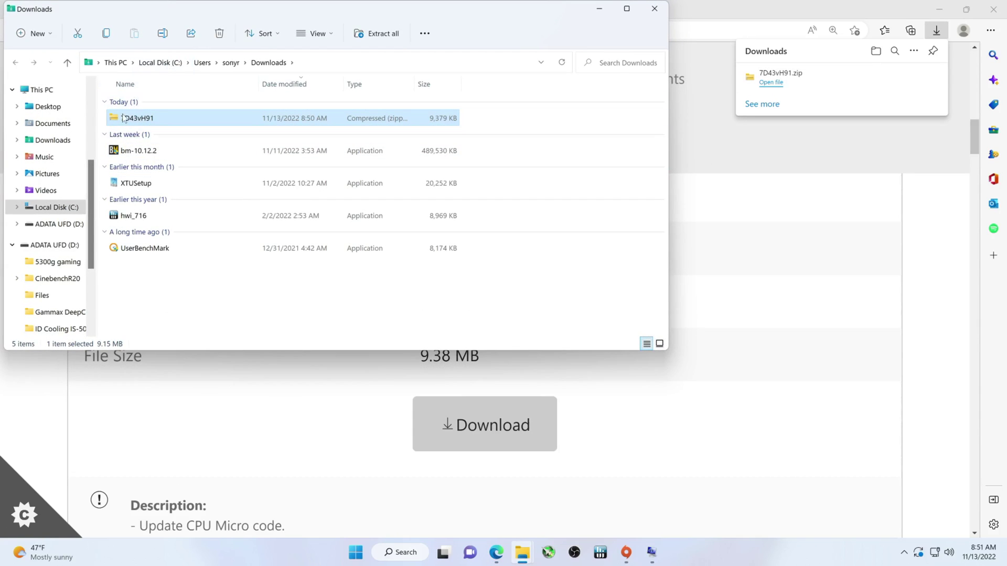
Extract the 7D43vH91 zip to its default folder in Downloads and look at the BIOS files inside the extracted folder
right_click(139, 123)
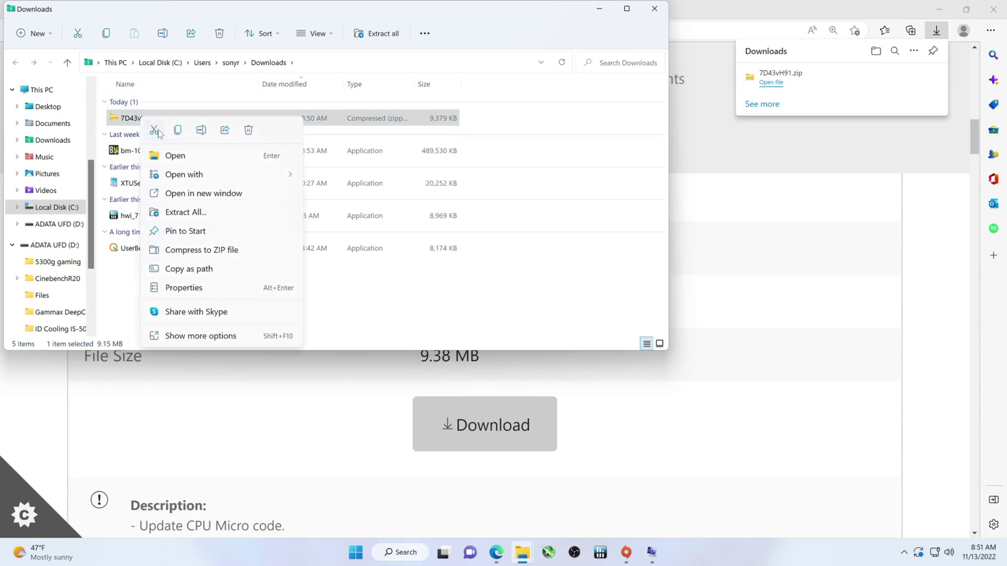
click(196, 212)
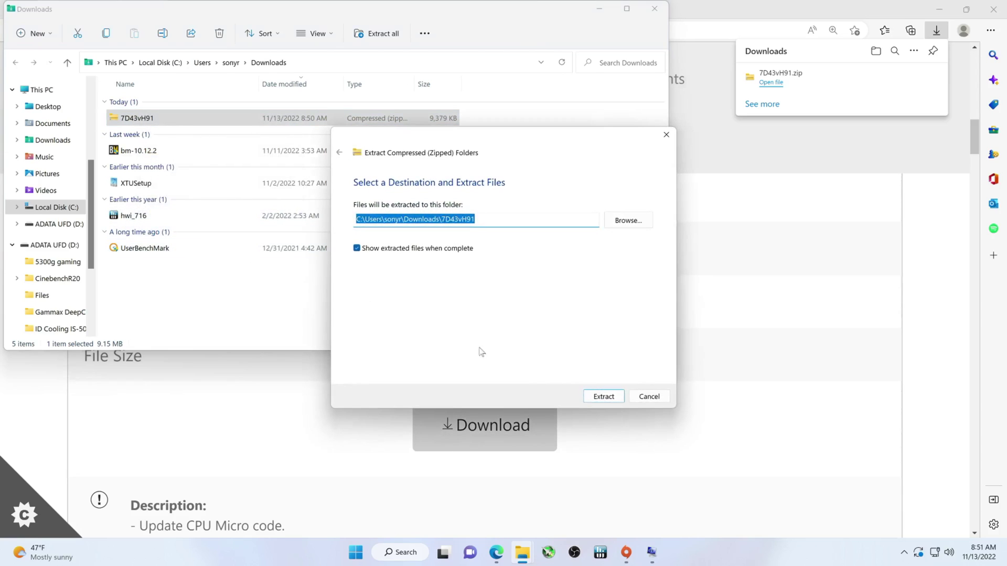
click(595, 396)
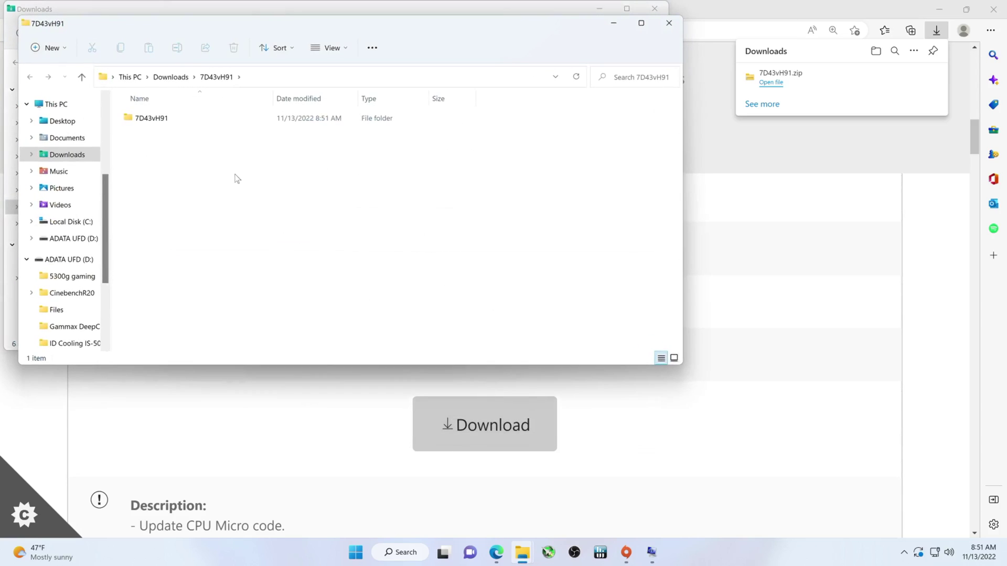
double_click(164, 120)
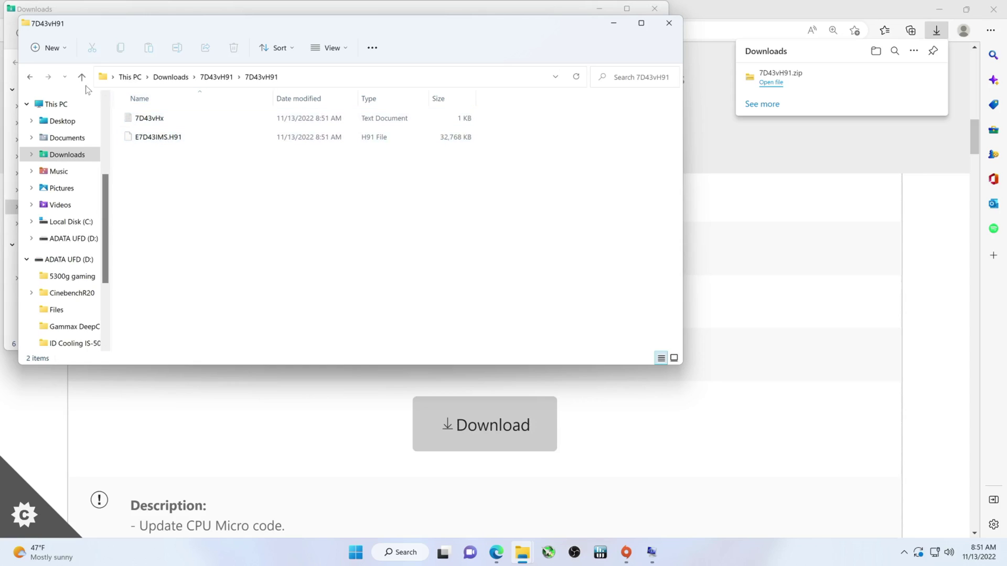
click(30, 76)
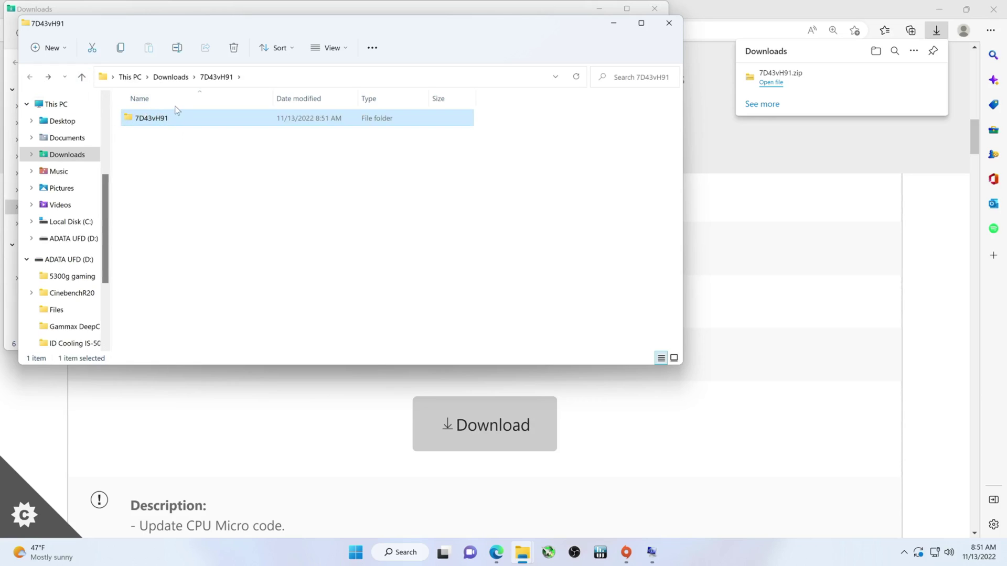
Copy the extracted 7D43vH91 folder to the root of the ADATA UFD (D:) USB drive
right_click(158, 118)
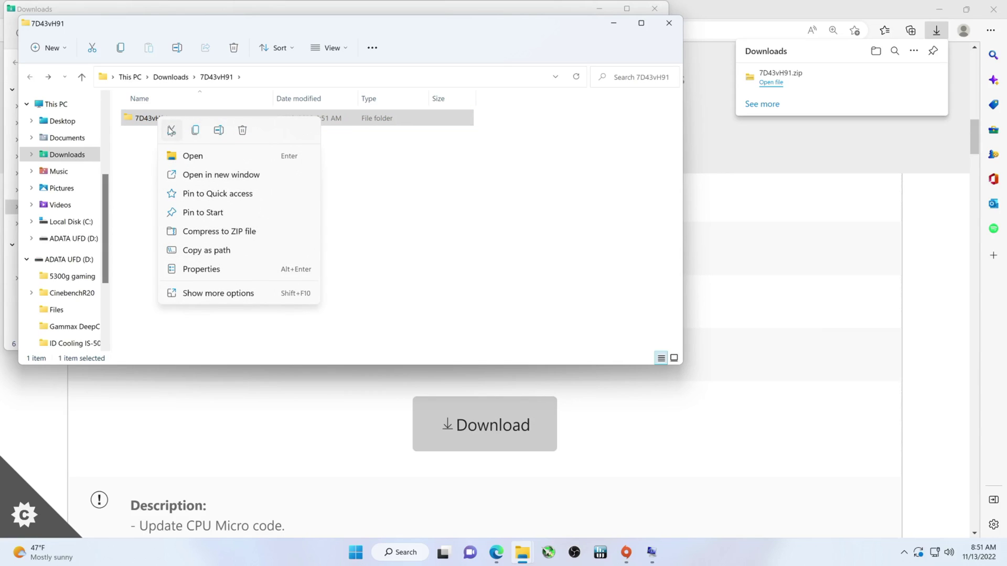
click(196, 131)
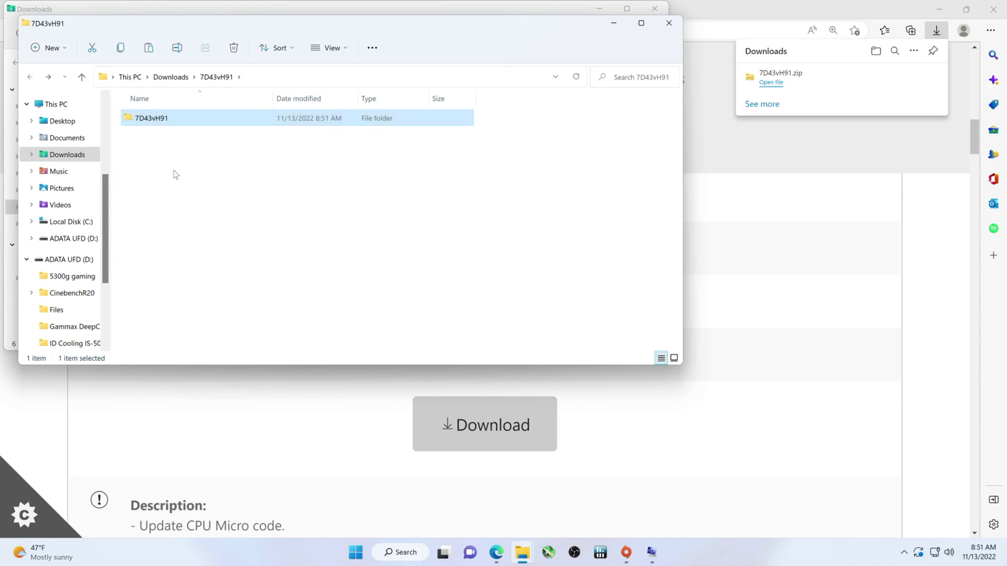
click(81, 261)
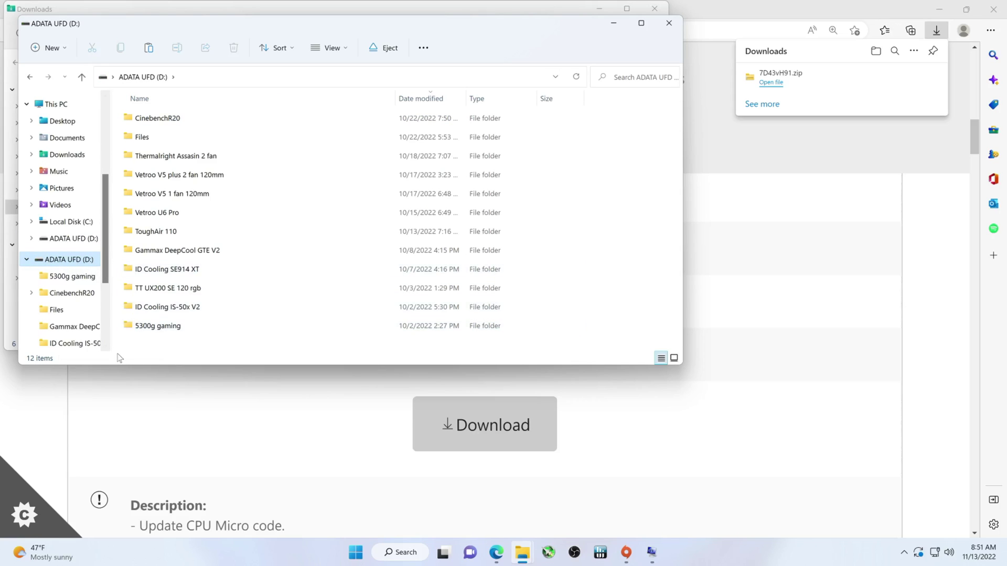
right_click(153, 345)
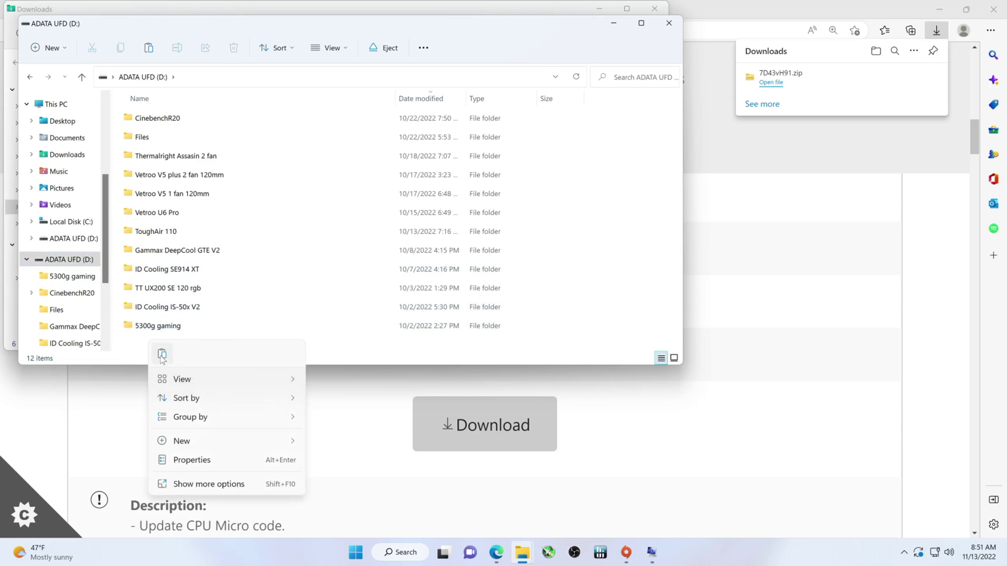
click(164, 356)
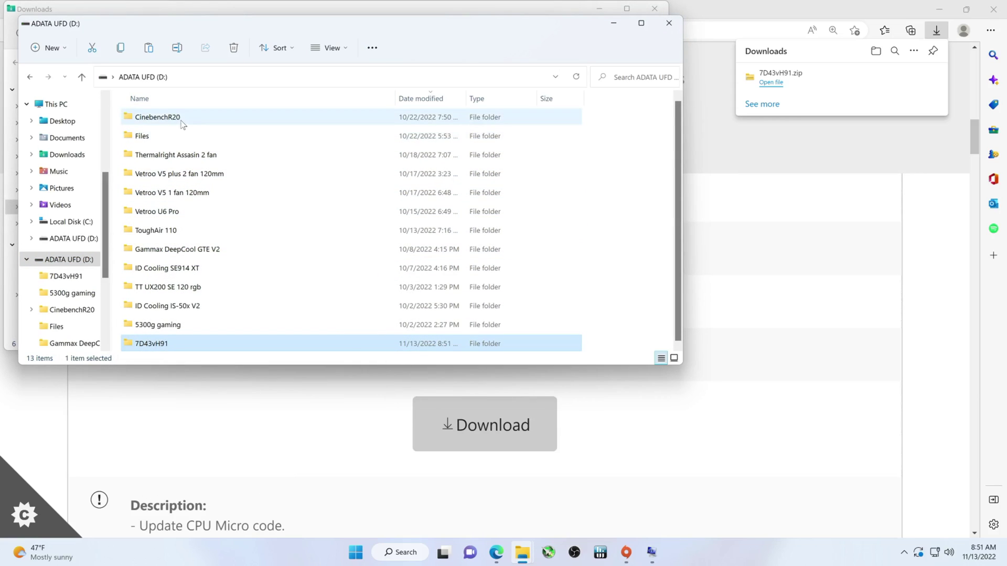
Check the file system of the ADATA UFD (D:) drive in its properties
right_click(74, 260)
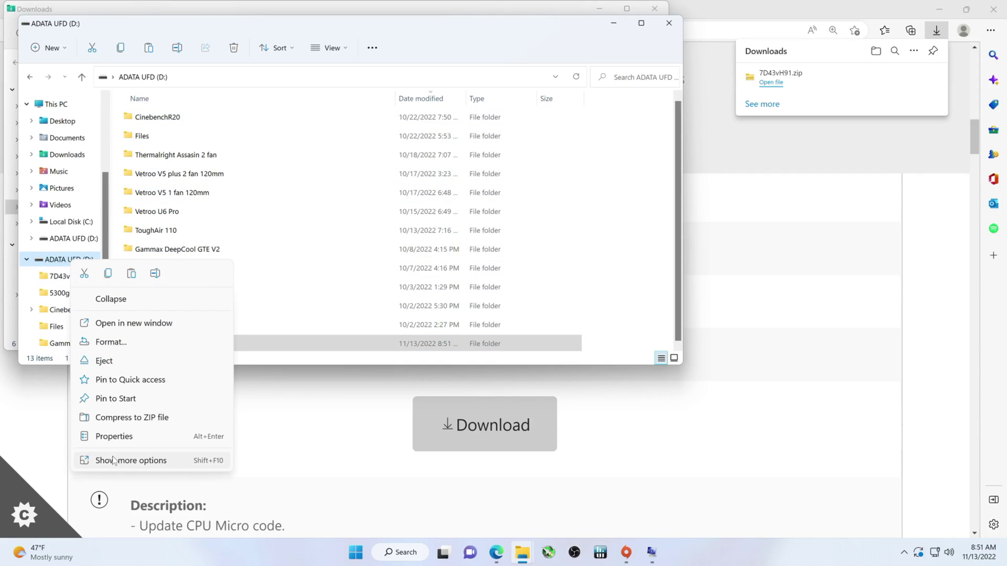
click(112, 437)
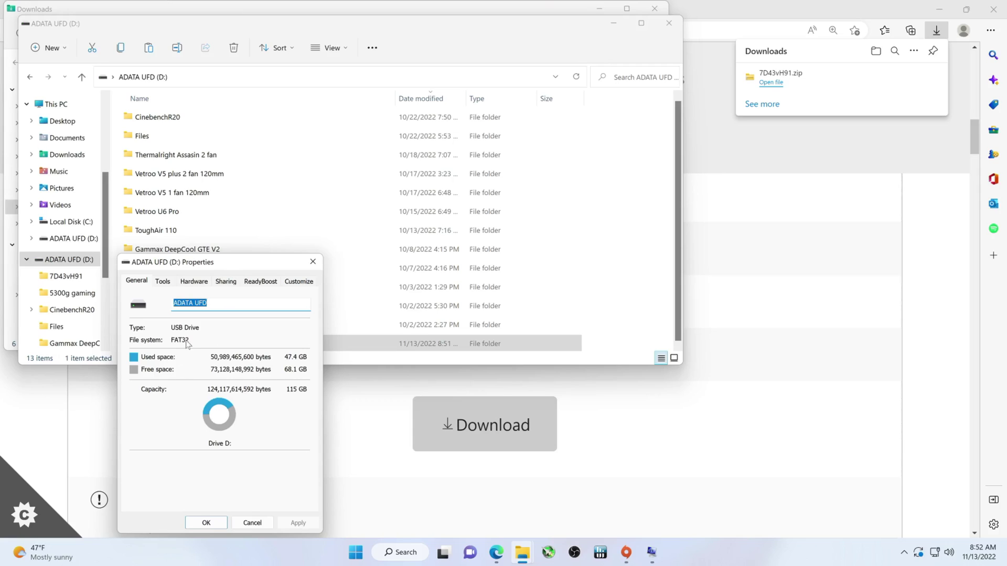
click(254, 524)
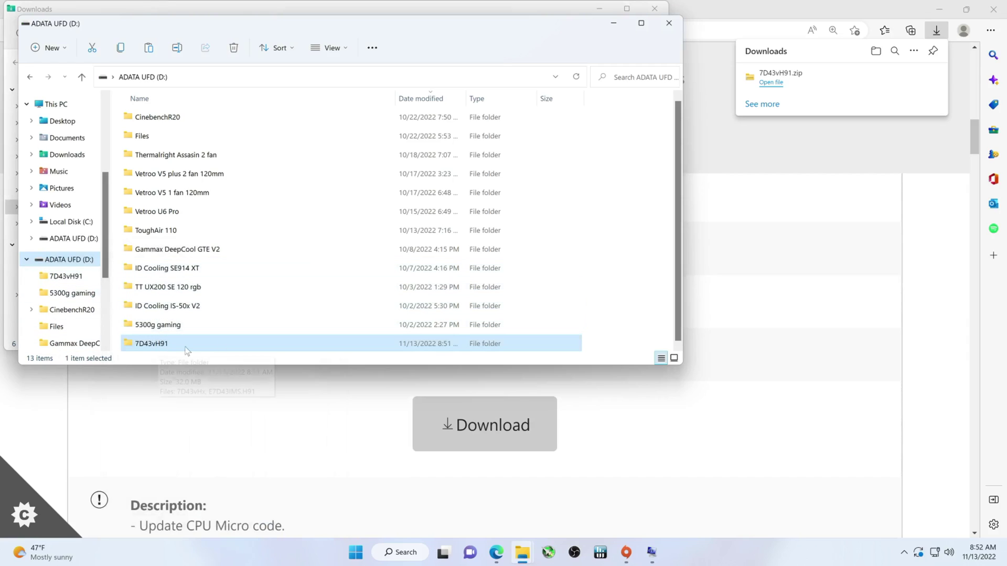
Minimize both File Explorer windows and restart the PC, forcing the apps that are still open to close
click(612, 24)
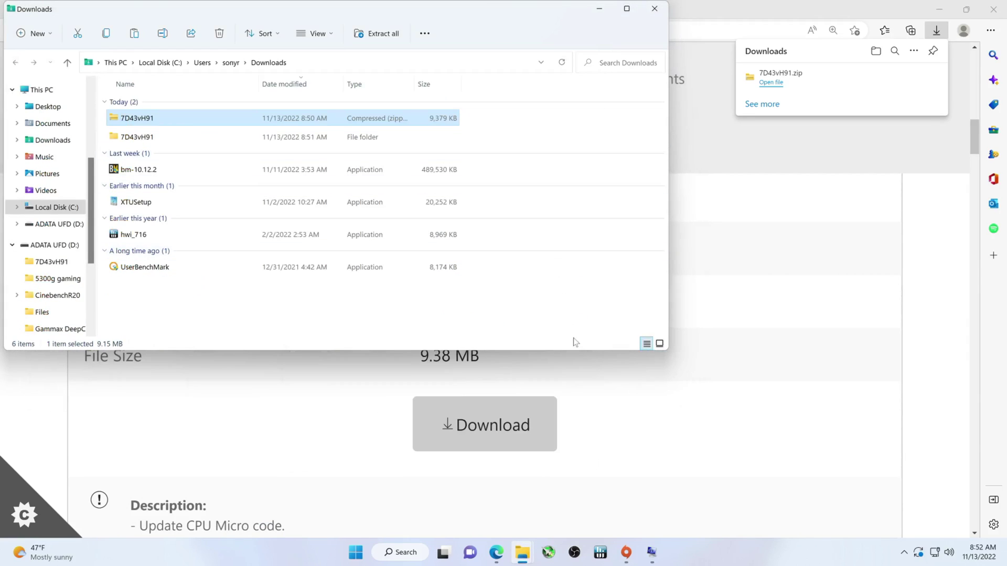
click(599, 8)
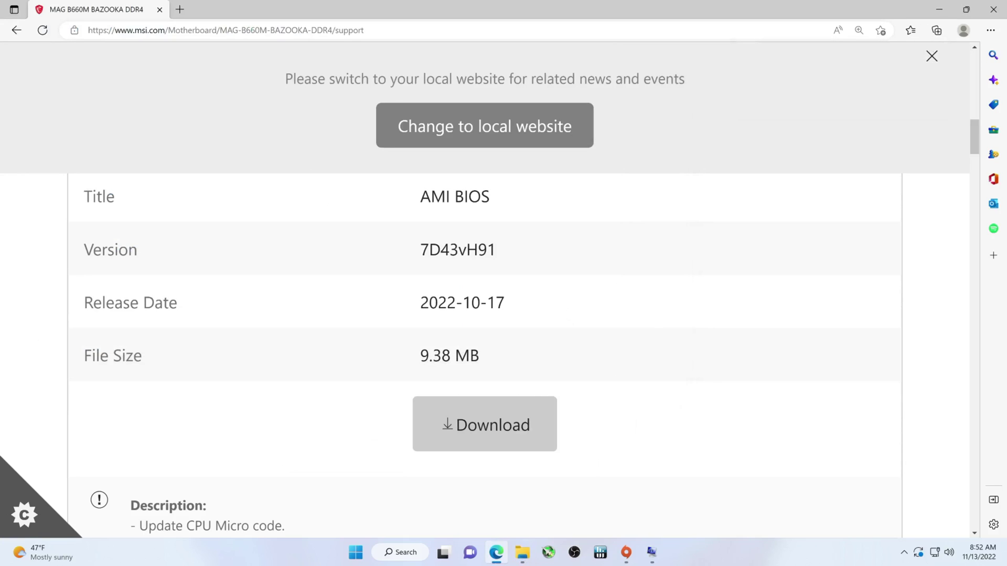
click(357, 552)
click(650, 512)
click(665, 485)
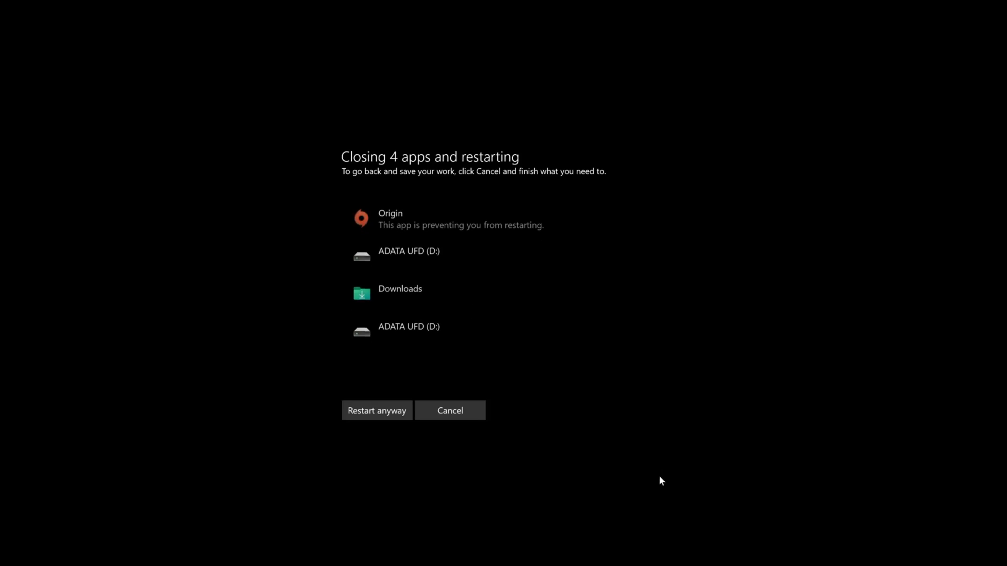
click(382, 411)
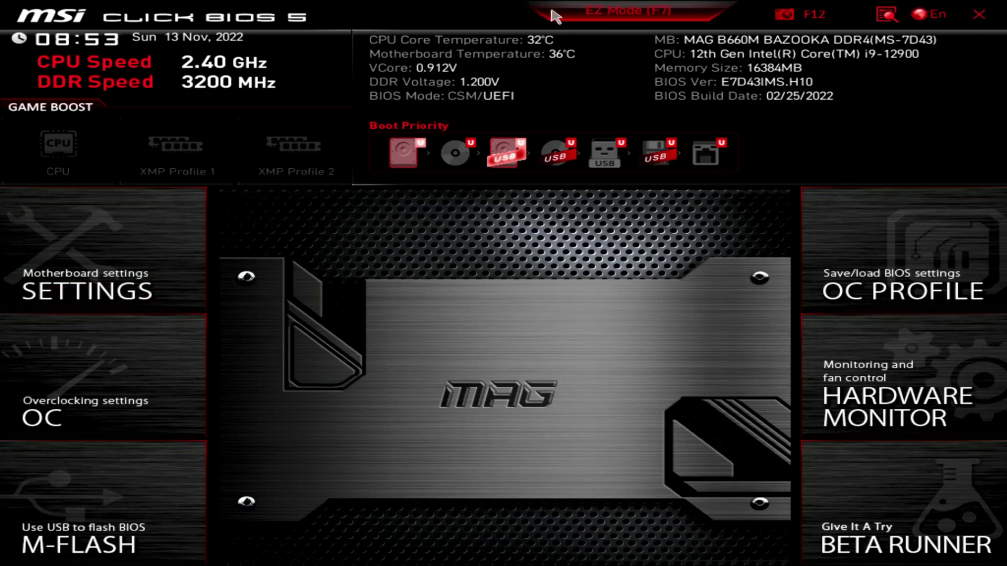
Check M-Flash in EZ Mode, return to Advanced mode, and reboot into flash mode from M-Flash there
click(640, 19)
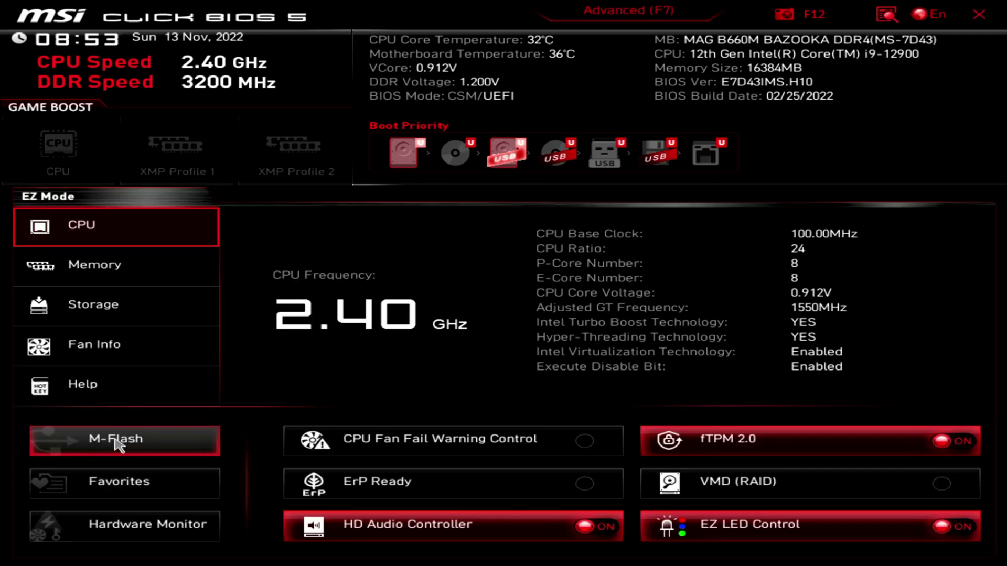
click(650, 19)
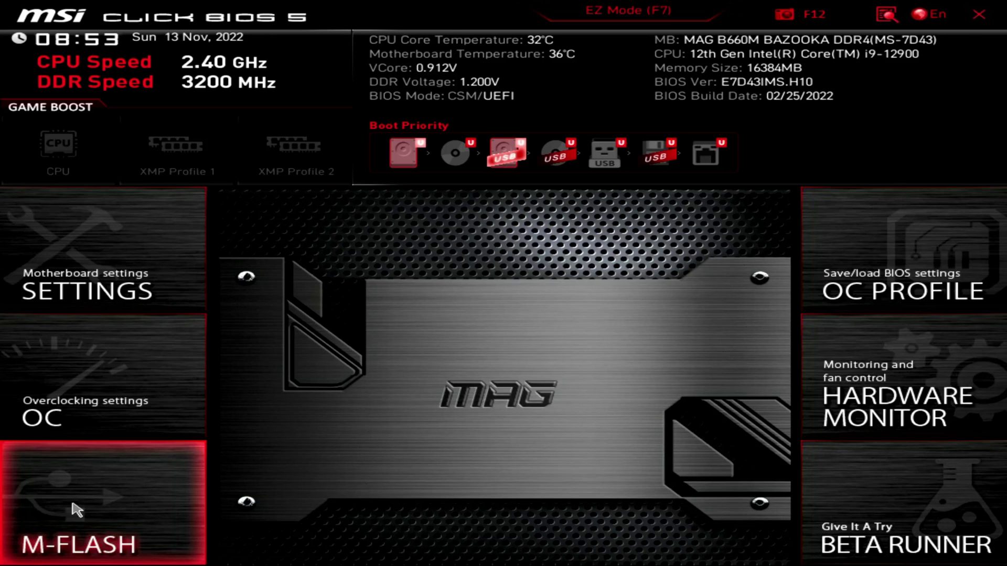
click(77, 509)
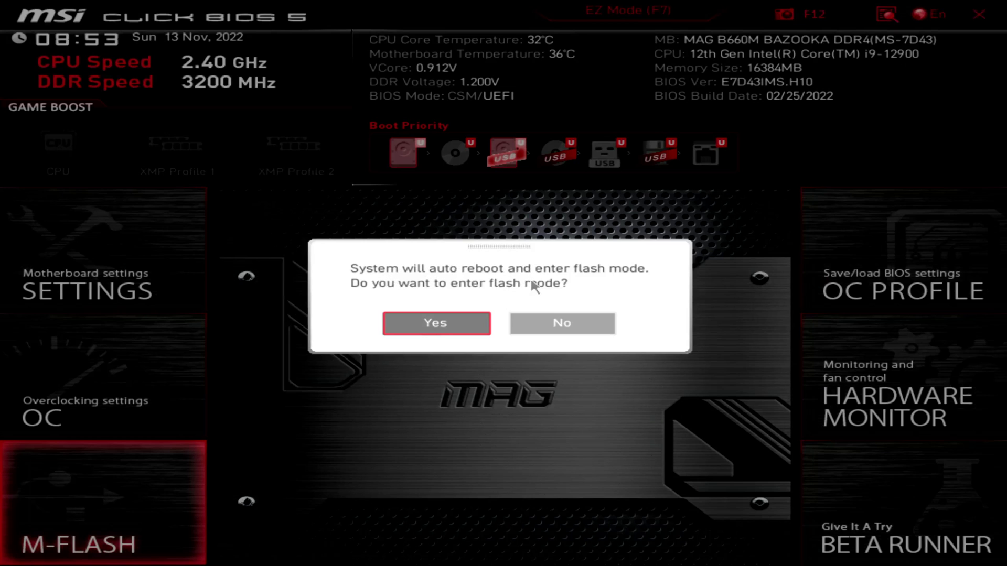
click(455, 324)
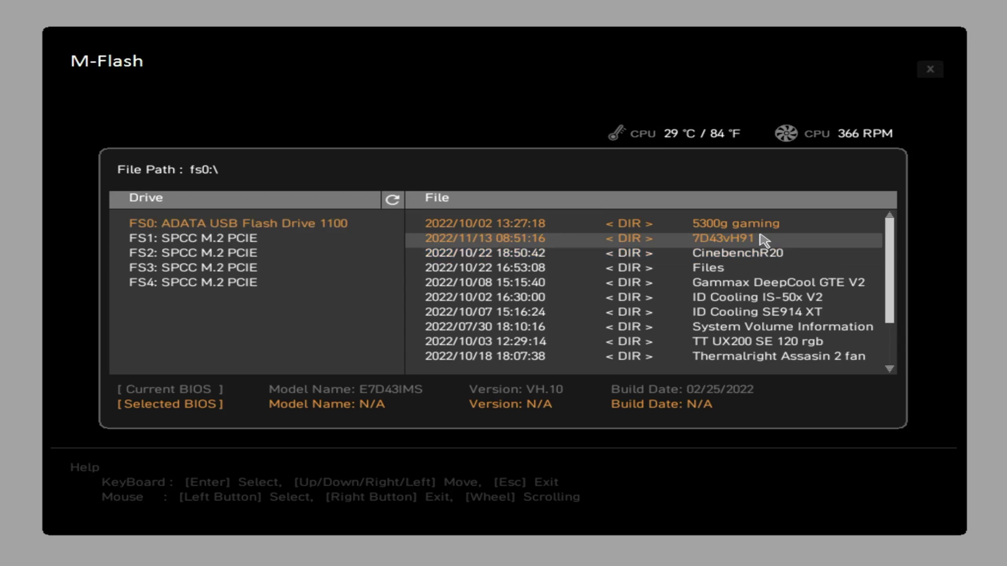
Look through the folders on the ADATA USB flash drive and open 7D43vH91
scroll(753, 284, down, 4)
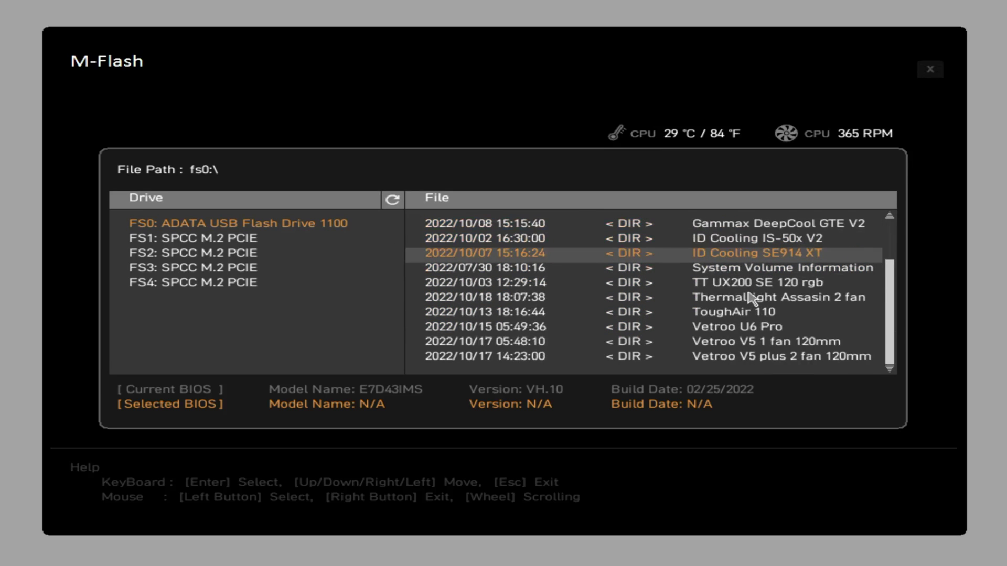
scroll(753, 298, up, 3)
scroll(753, 294, down, 1)
scroll(744, 289, up, 1)
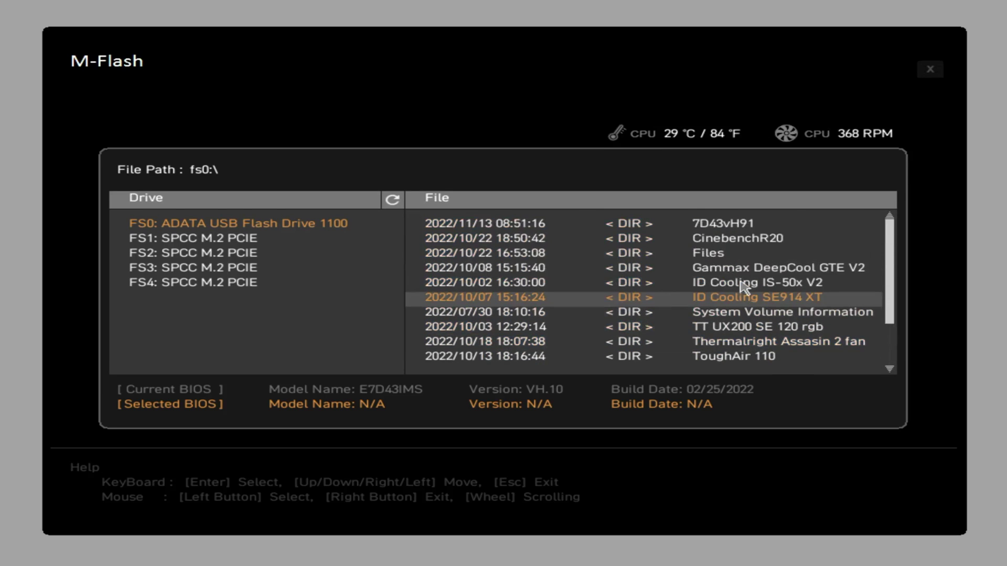
click(723, 224)
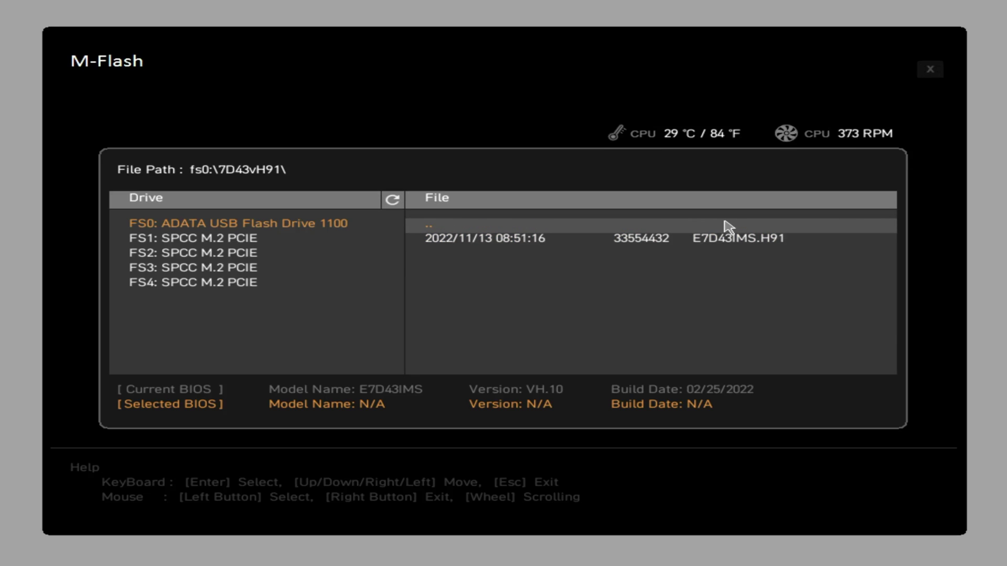
Select E7D43IMS.H91 as the BIOS file to flash and confirm the choice
click(712, 241)
click(776, 244)
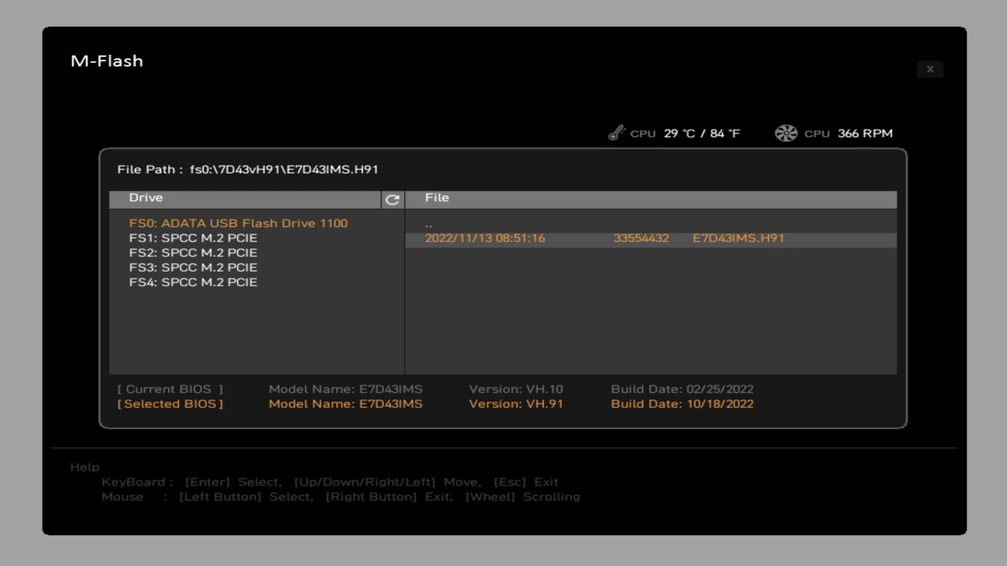
click(776, 239)
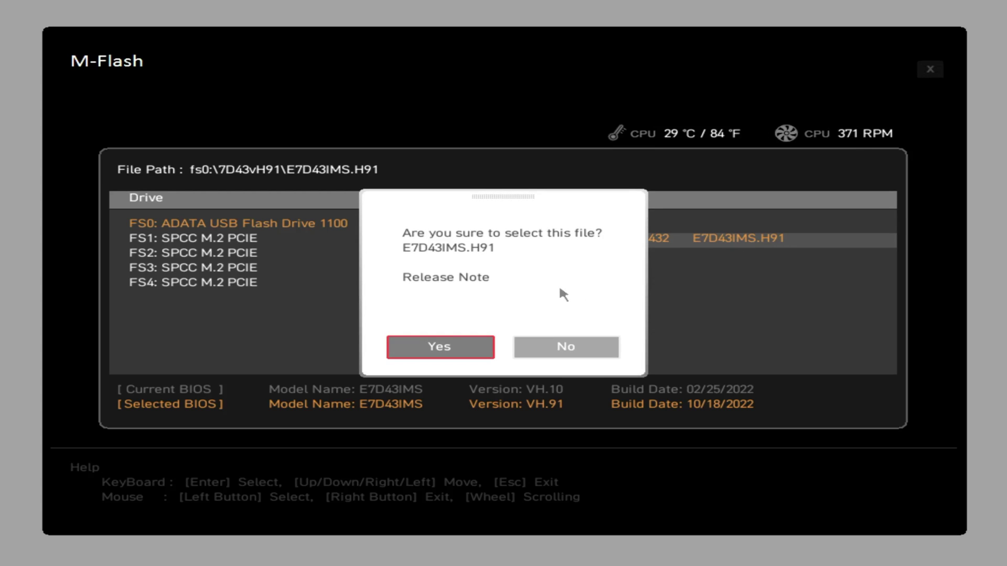
click(460, 347)
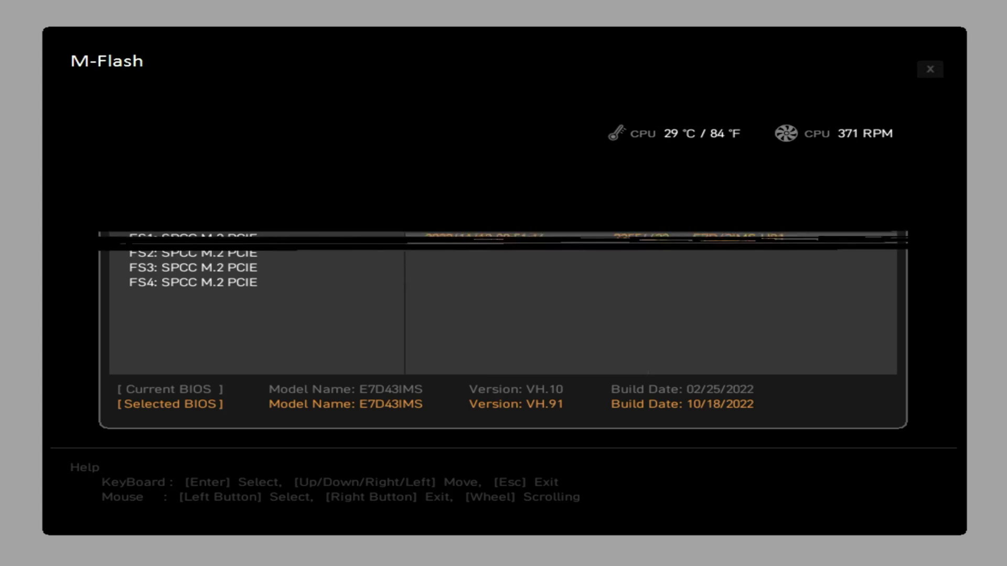